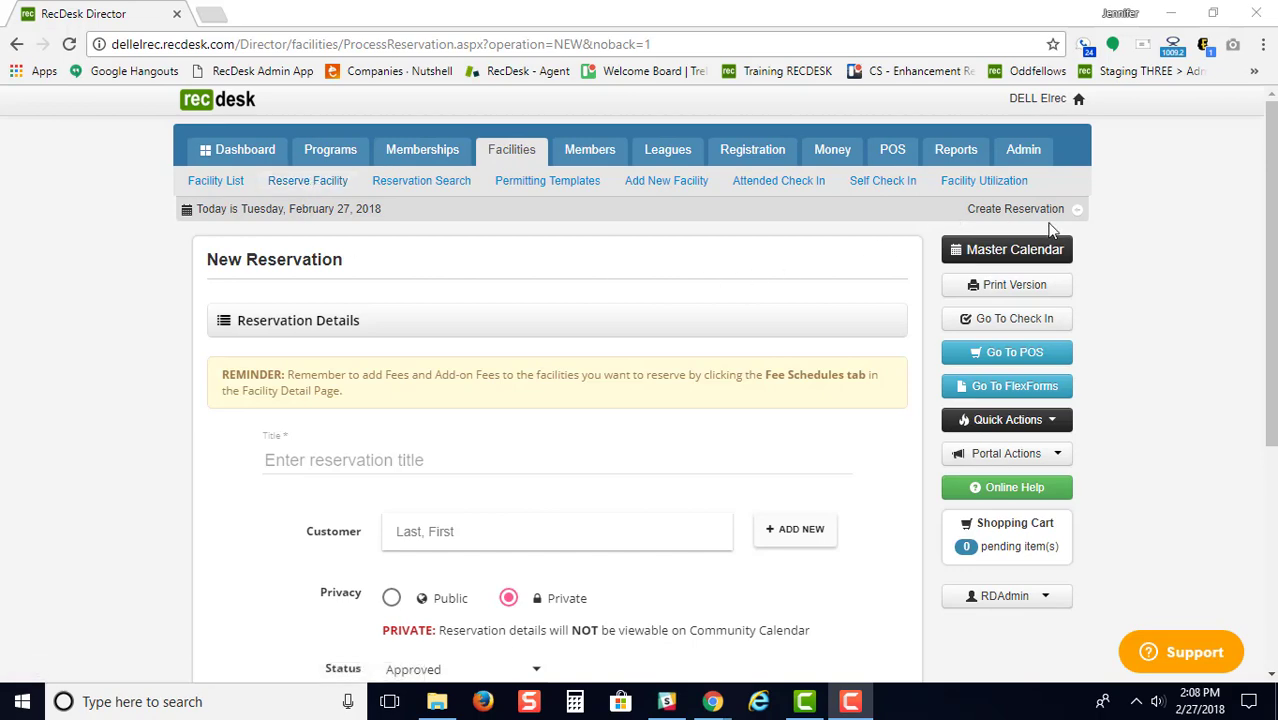
From the Master Calendar, start a new reservation on February 27, 2018 using its Reserve bar.
left_click(1018, 257)
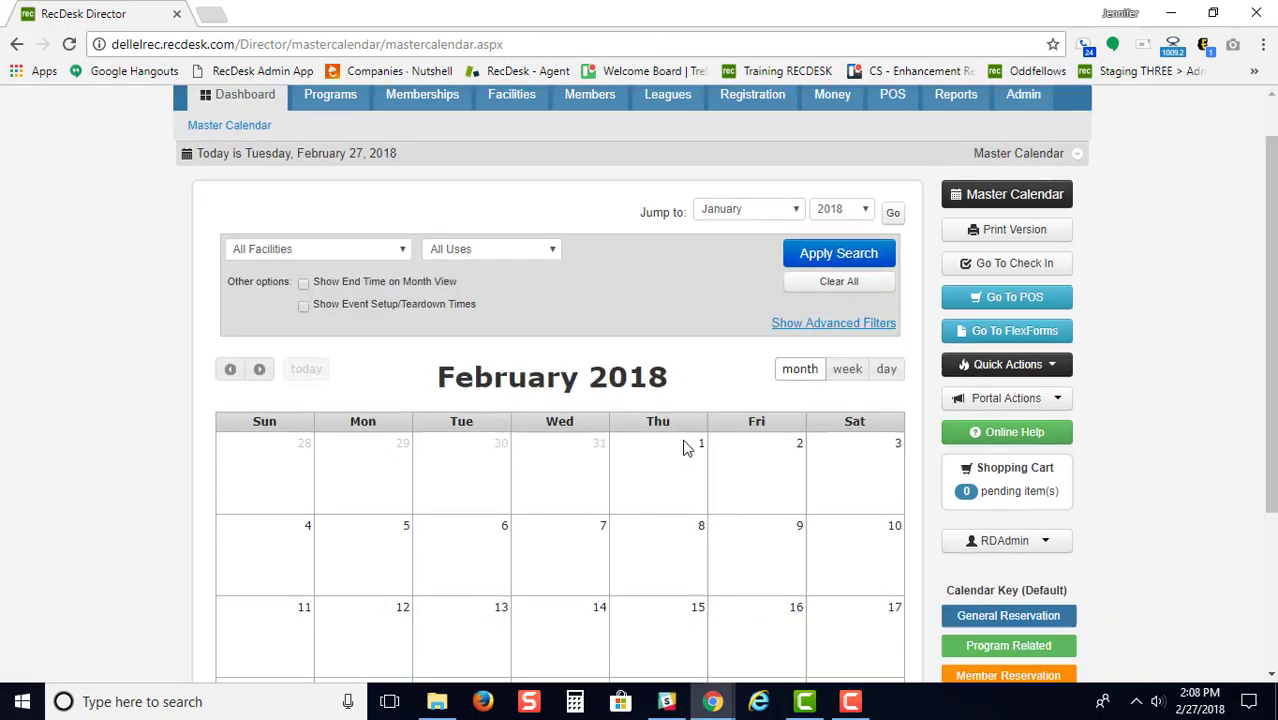
scroll(686, 459, "down", 4)
scroll(688, 490, "down", 10)
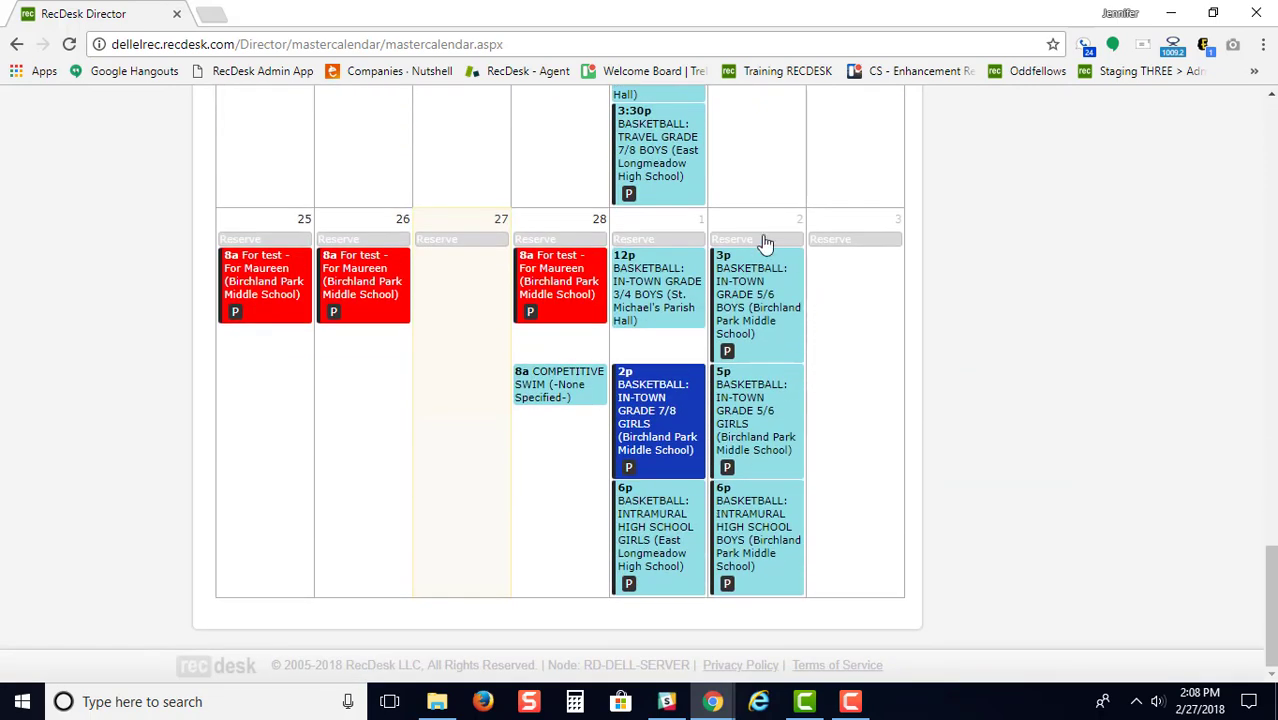
left_click(471, 247)
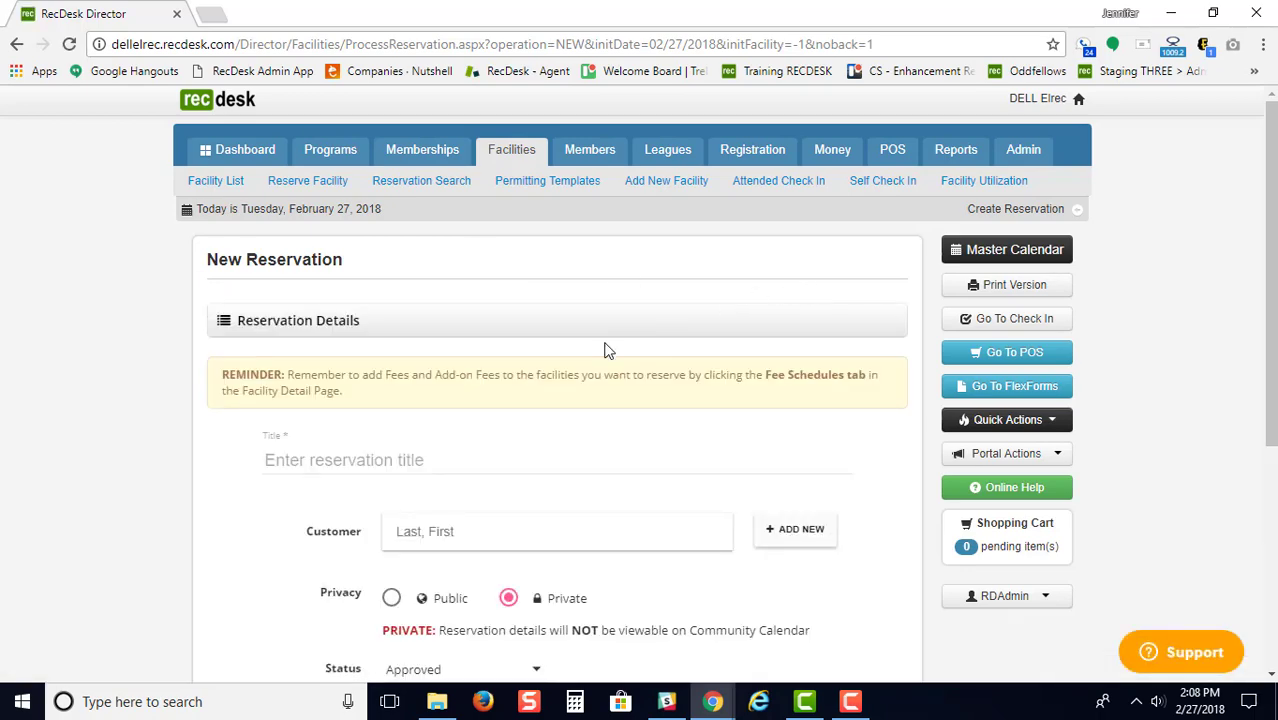
Enter the title 'Closed for Renovations' and set the reservation's privacy to Public.
scroll(775, 458, "down", 1)
scroll(775, 458, "down", 2)
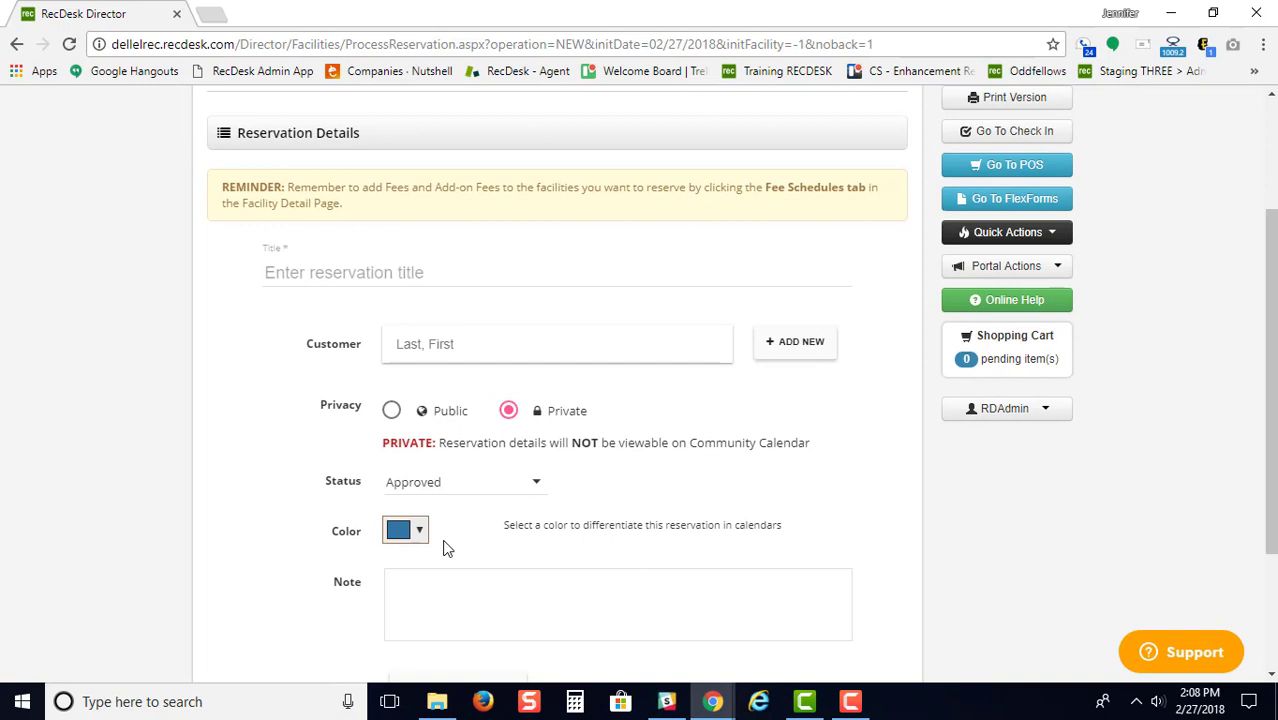
left_click(316, 277)
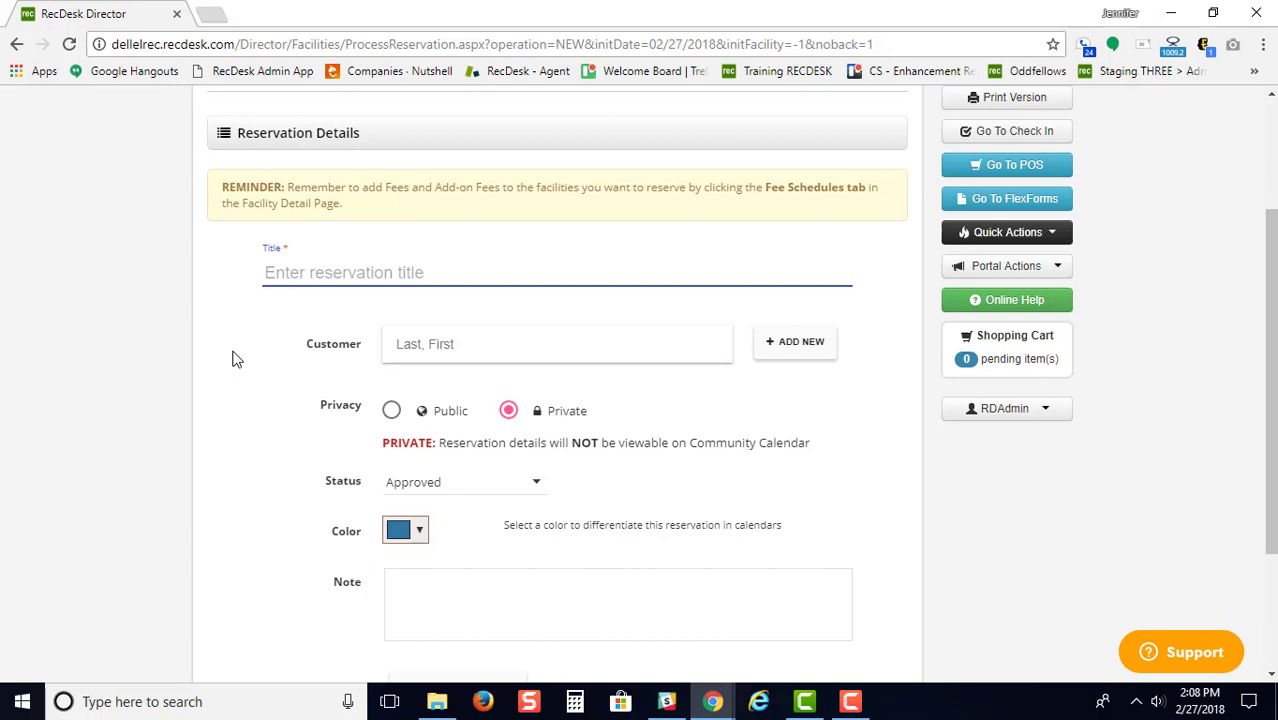
type("Cl")
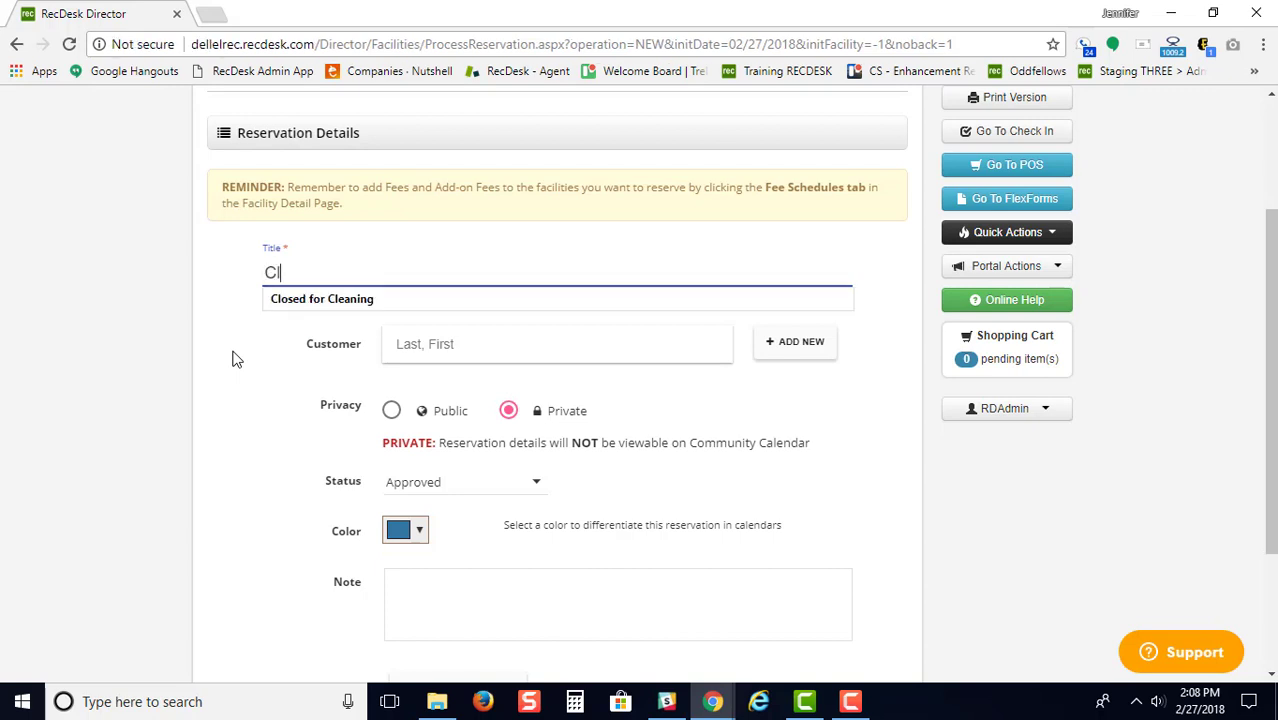
type("osed for Renovatio")
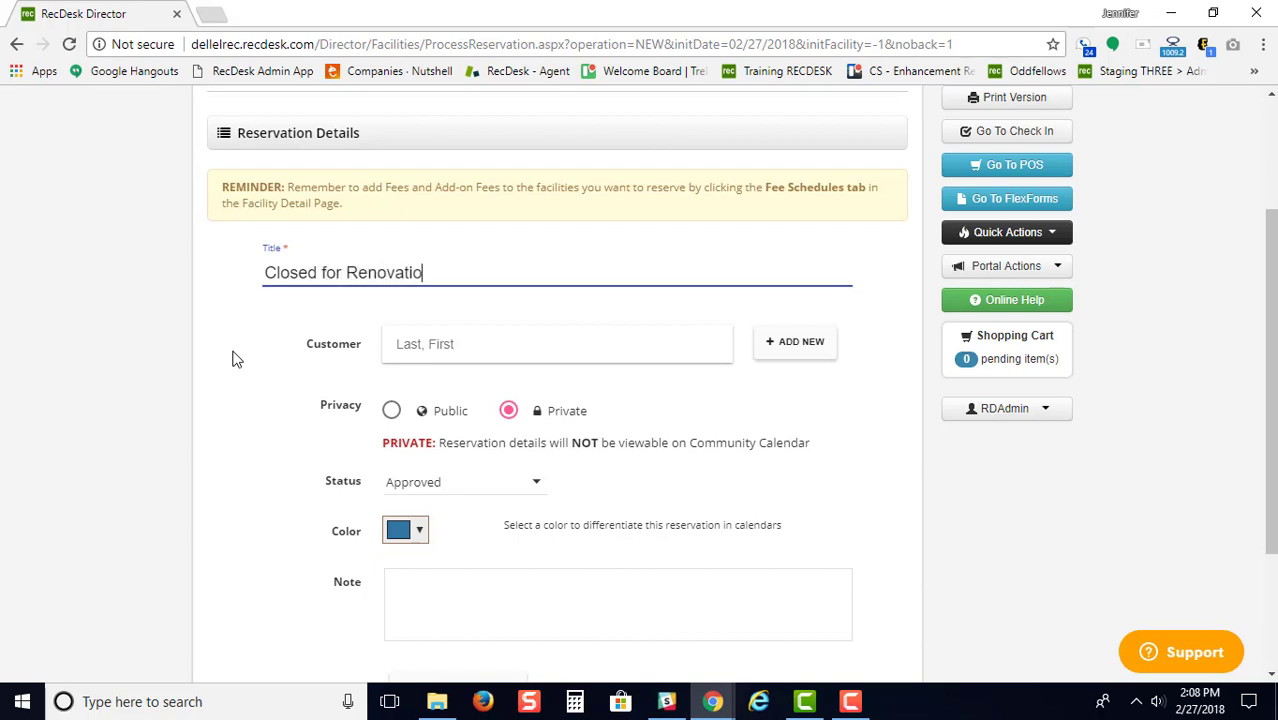
type("ns")
left_click(391, 413)
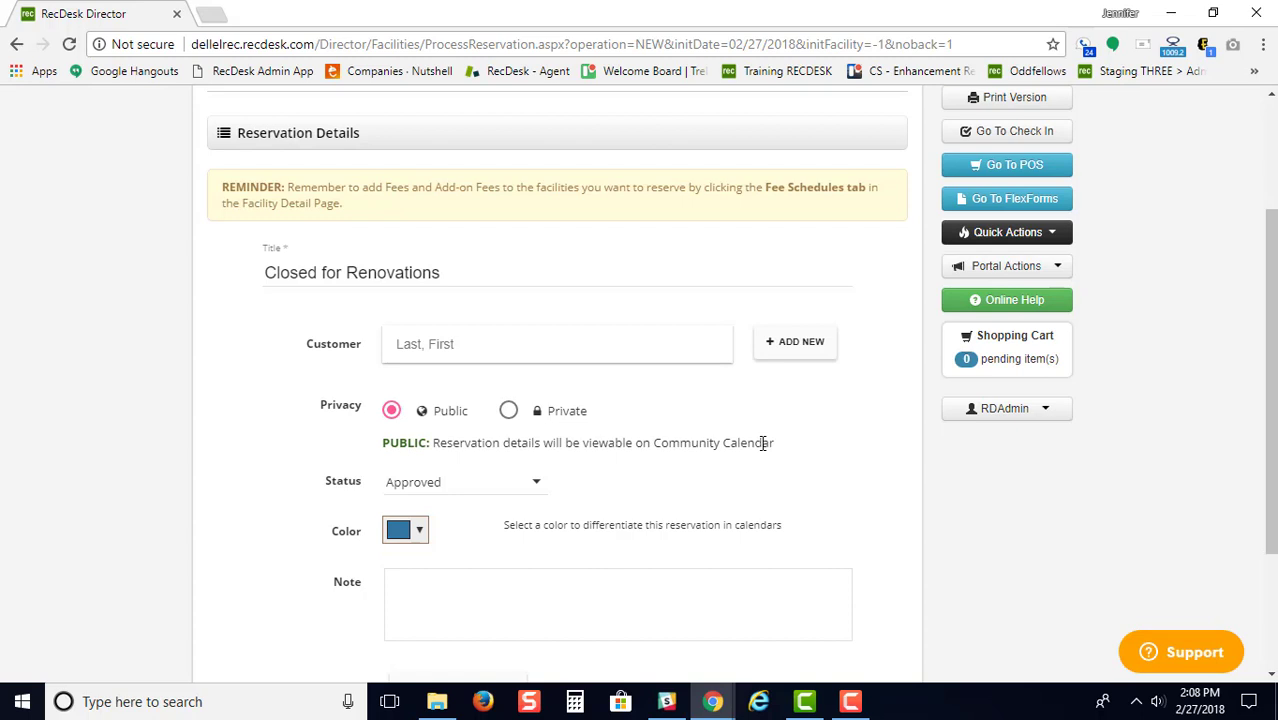
Change the title to 'Member Reservation' and pick the first member matching a surname search as customer.
left_click_drag(476, 274, 211, 285)
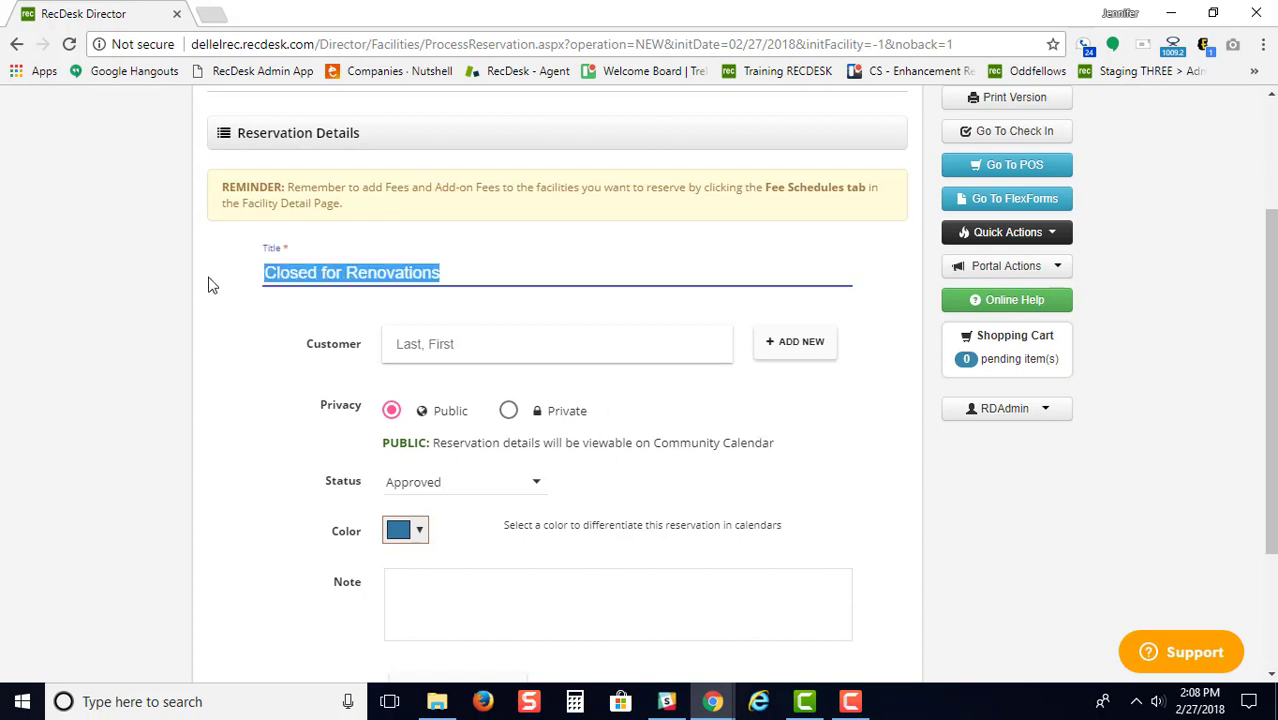
type("Member ")
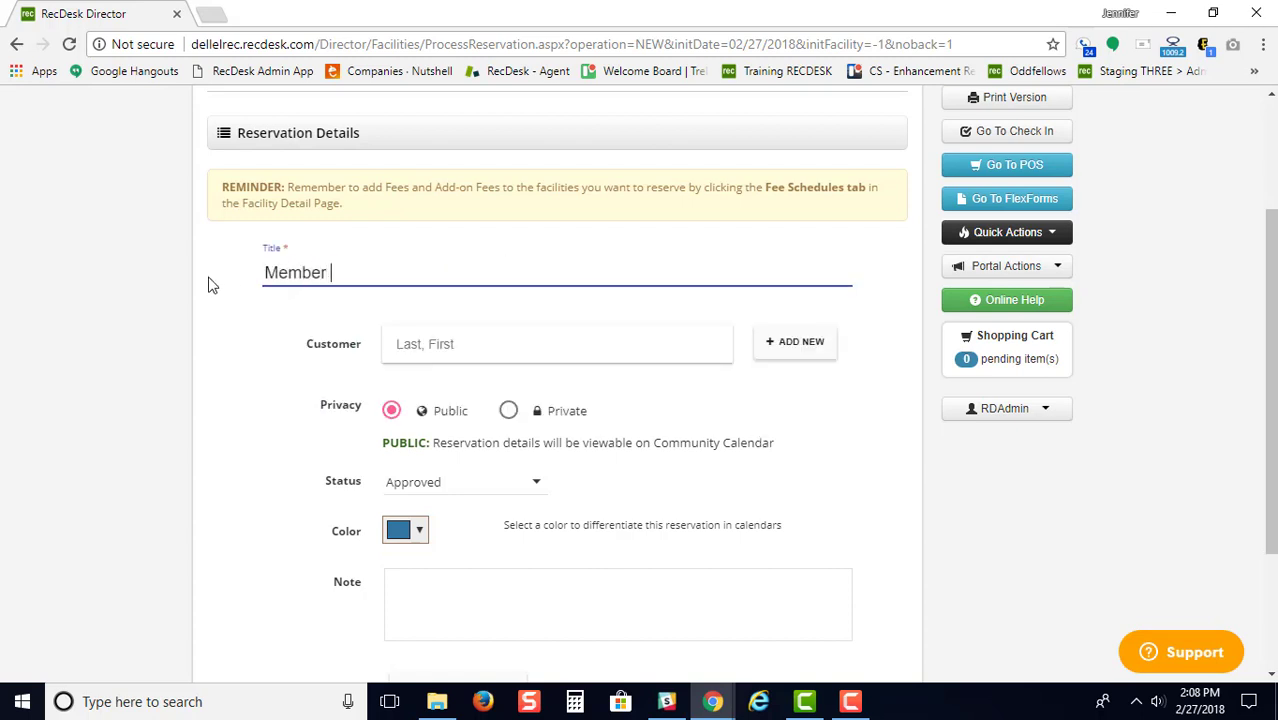
type("Reservation")
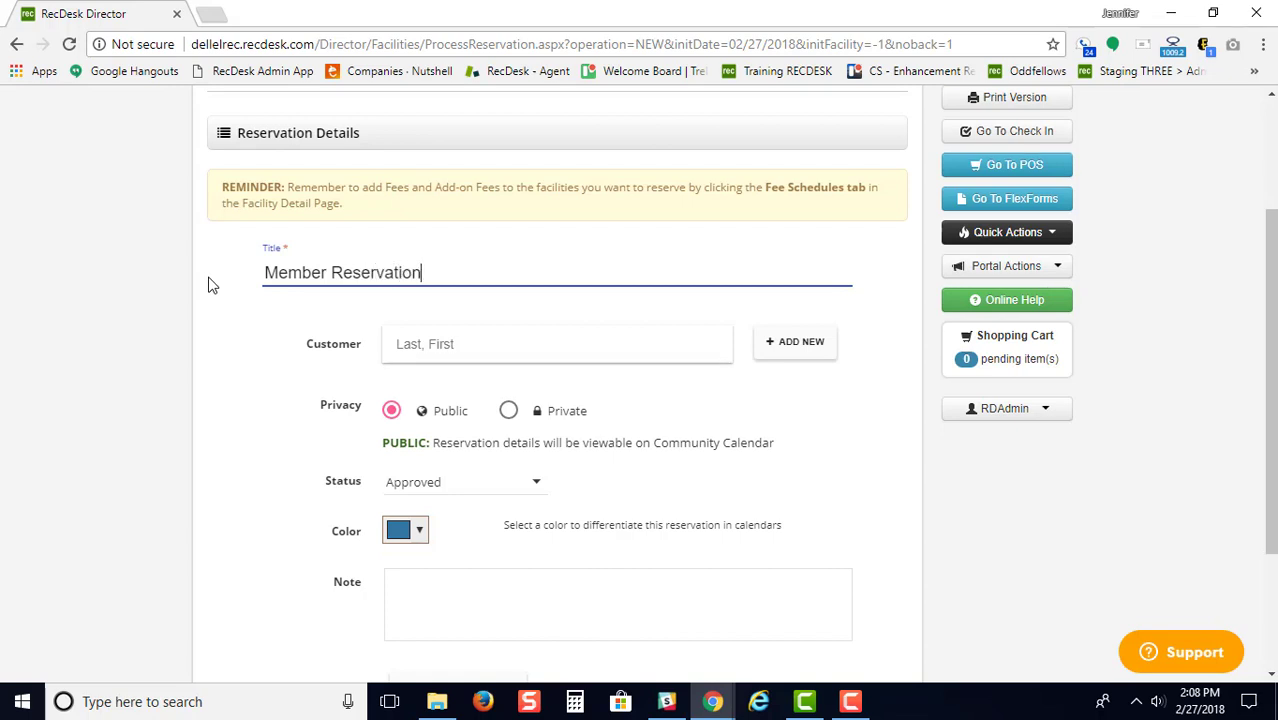
left_click(441, 346)
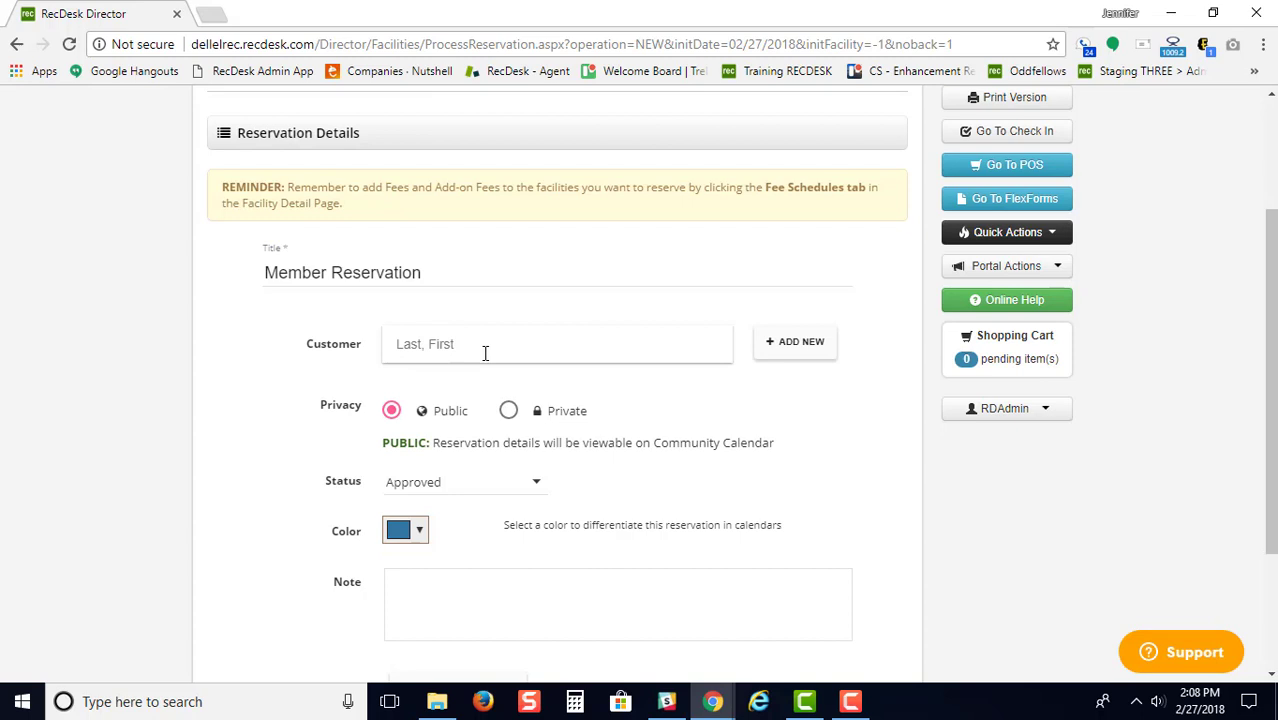
type("lanz")
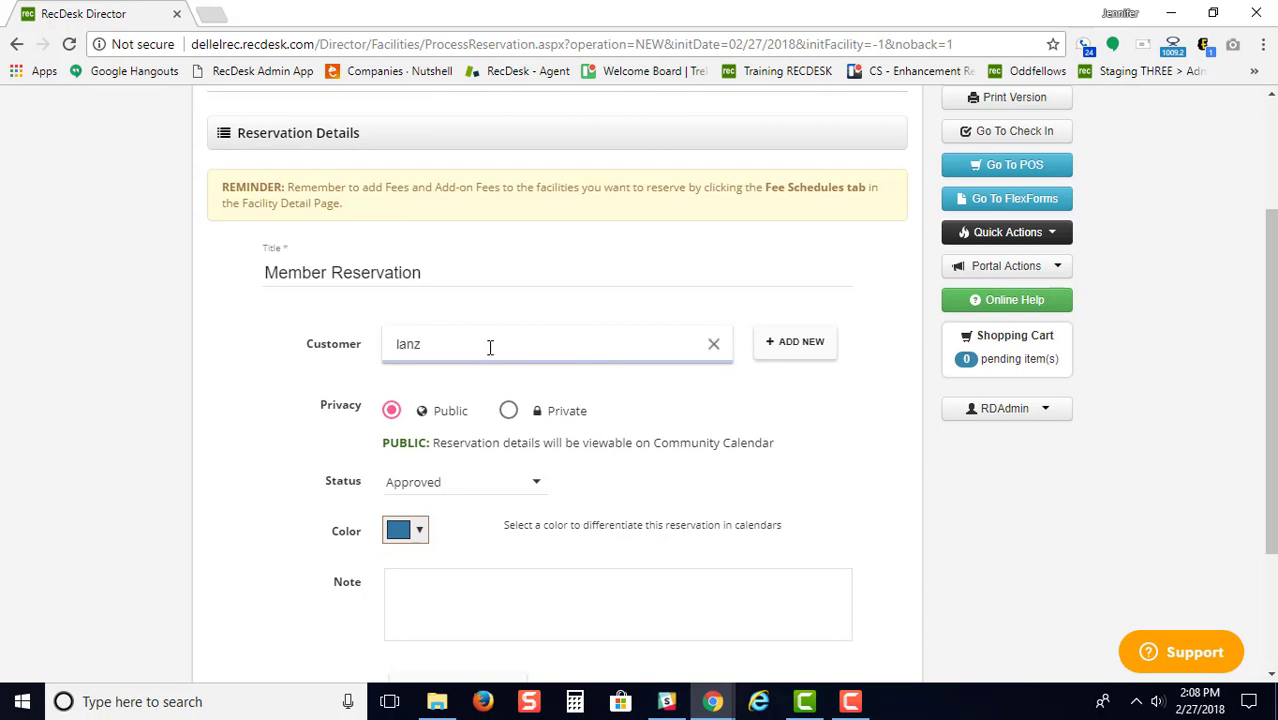
left_click_drag(490, 347, 372, 350)
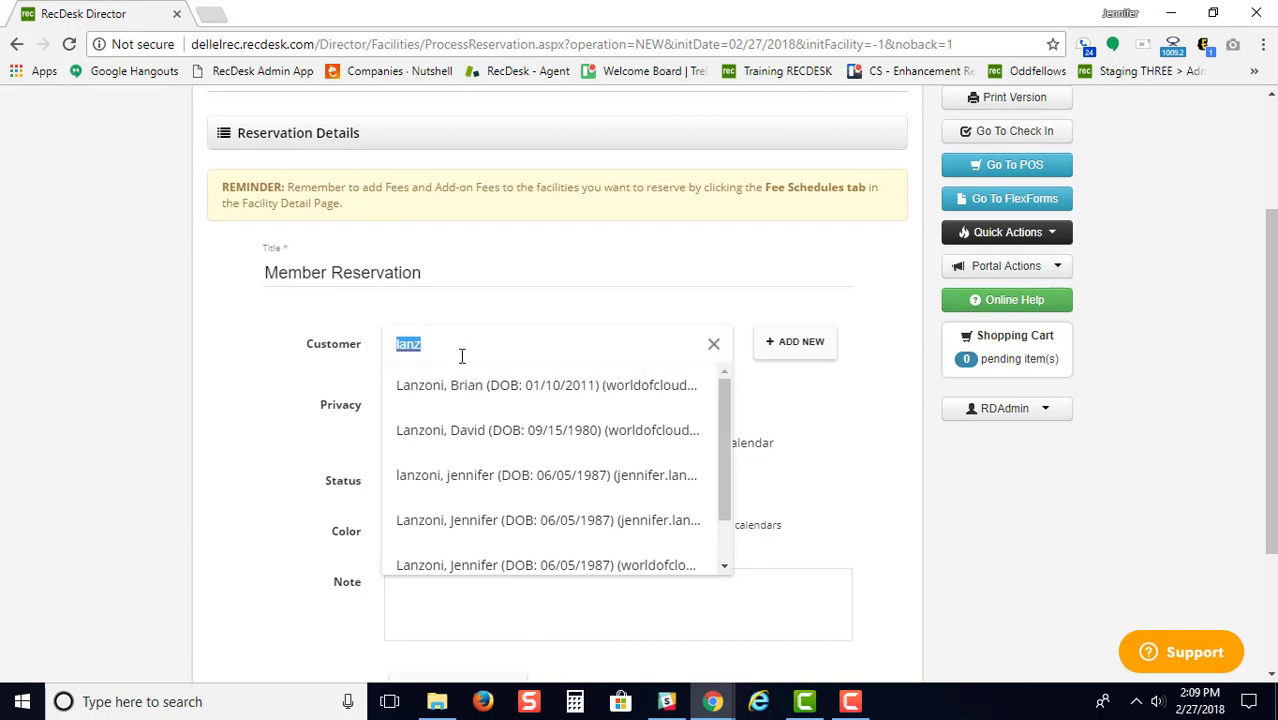
left_click(603, 397)
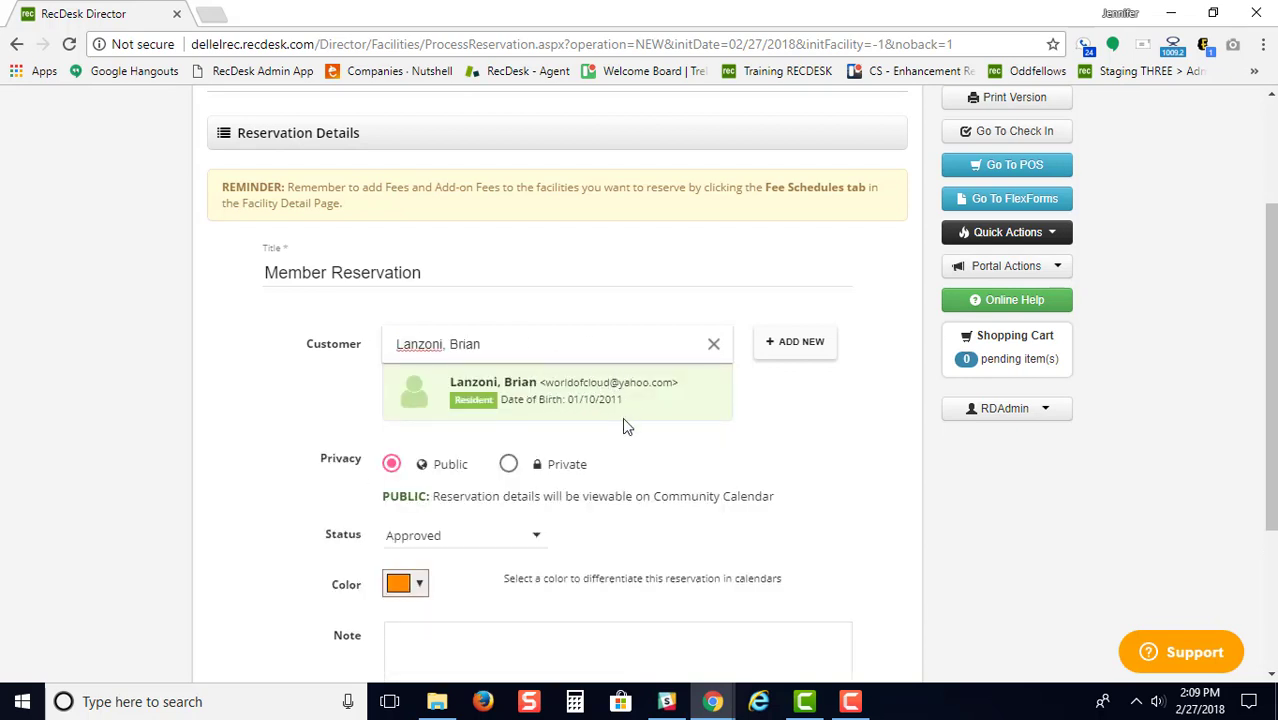
scroll(622, 425, "down", 2)
scroll(610, 422, "up", 2)
scroll(662, 494, "down", 2)
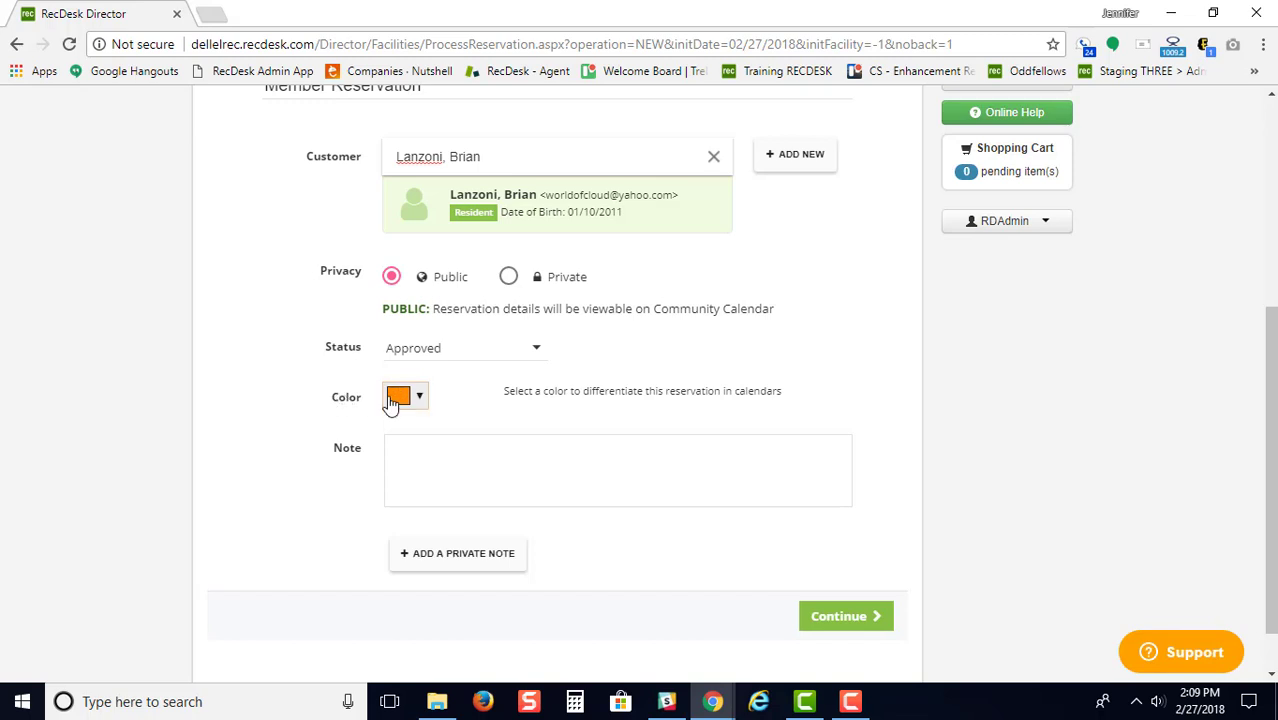
Set the reservation's calendar colour to magenta.
left_click(418, 398)
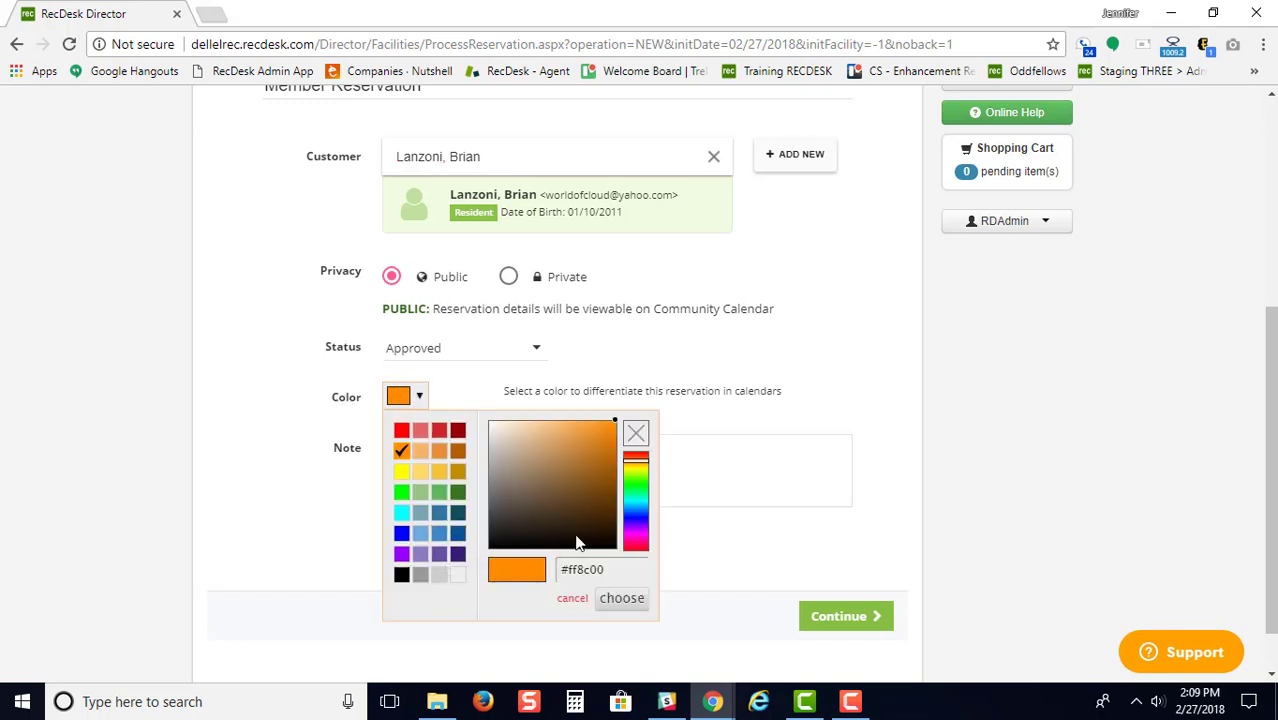
left_click(640, 535)
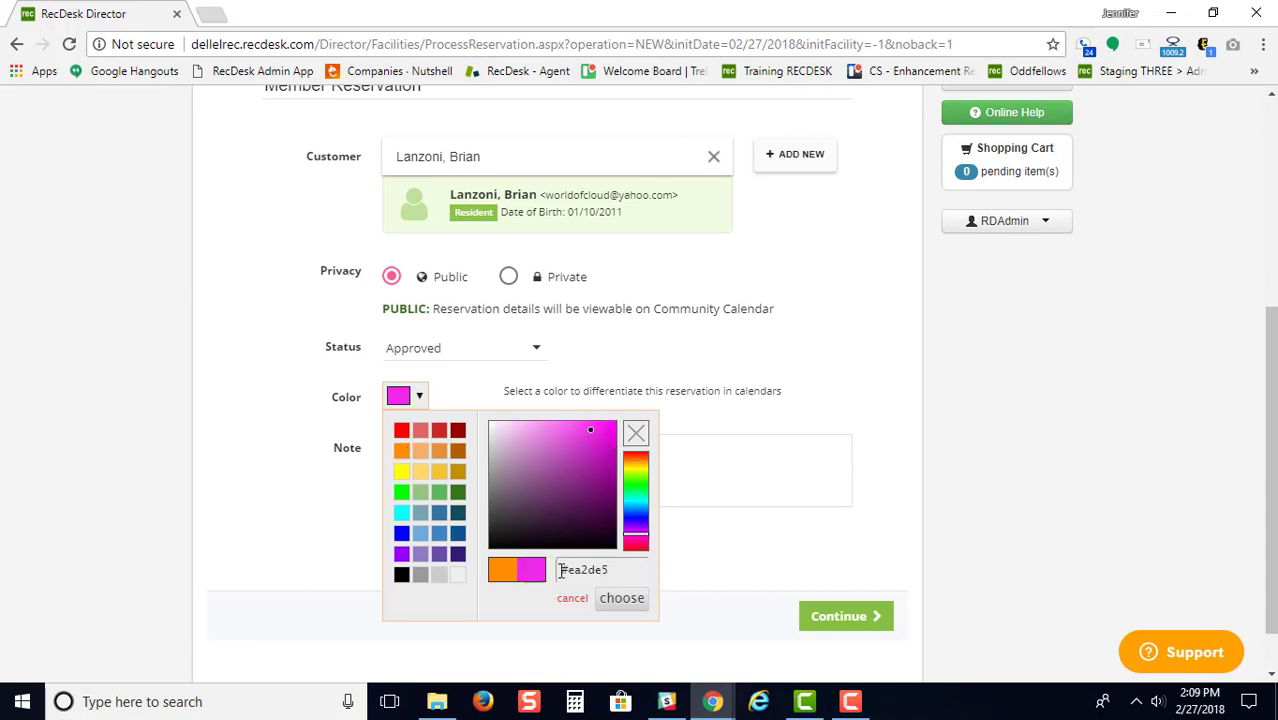
left_click(622, 598)
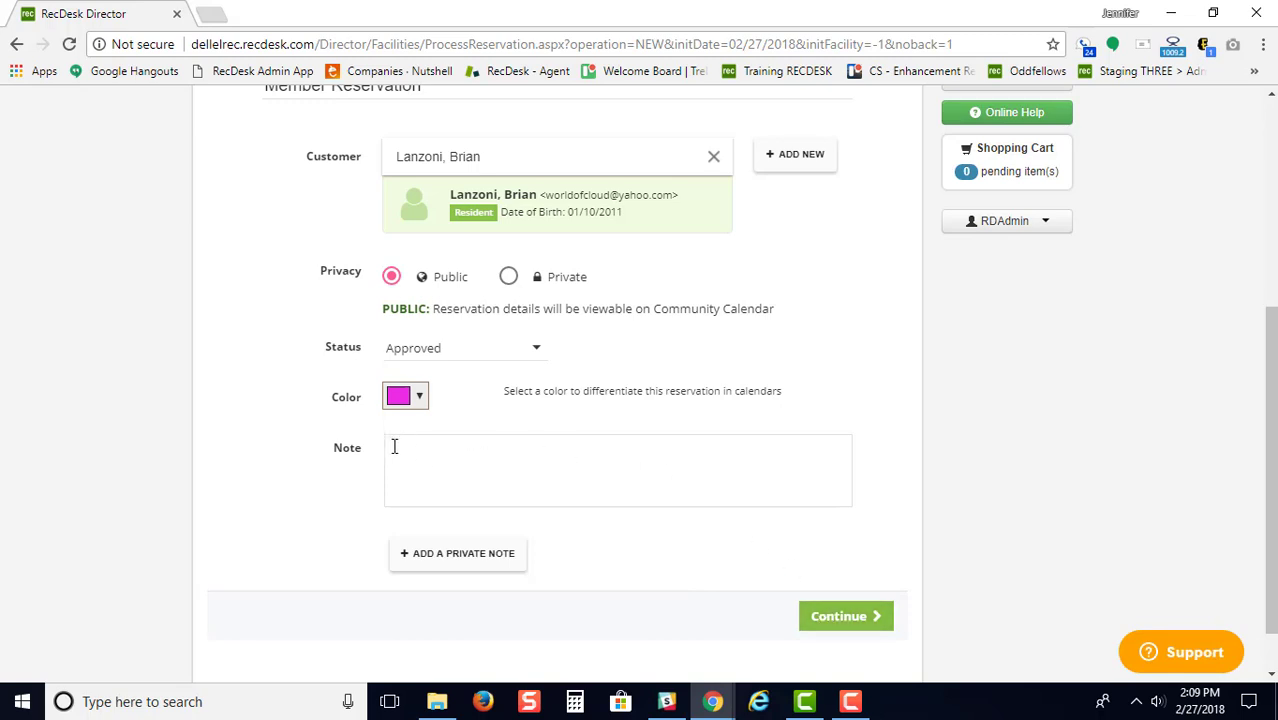
Add an empty private note section and continue to facility selection.
left_click(465, 555)
scroll(714, 487, "down", 2)
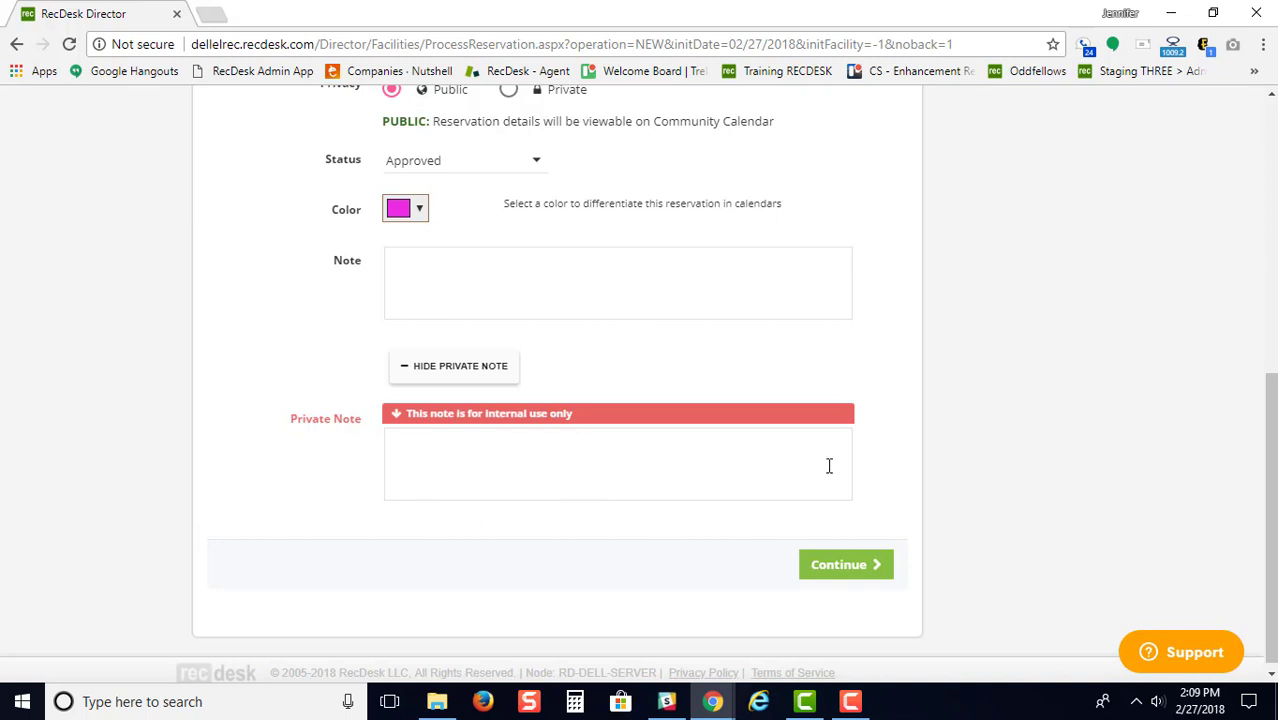
left_click(860, 565)
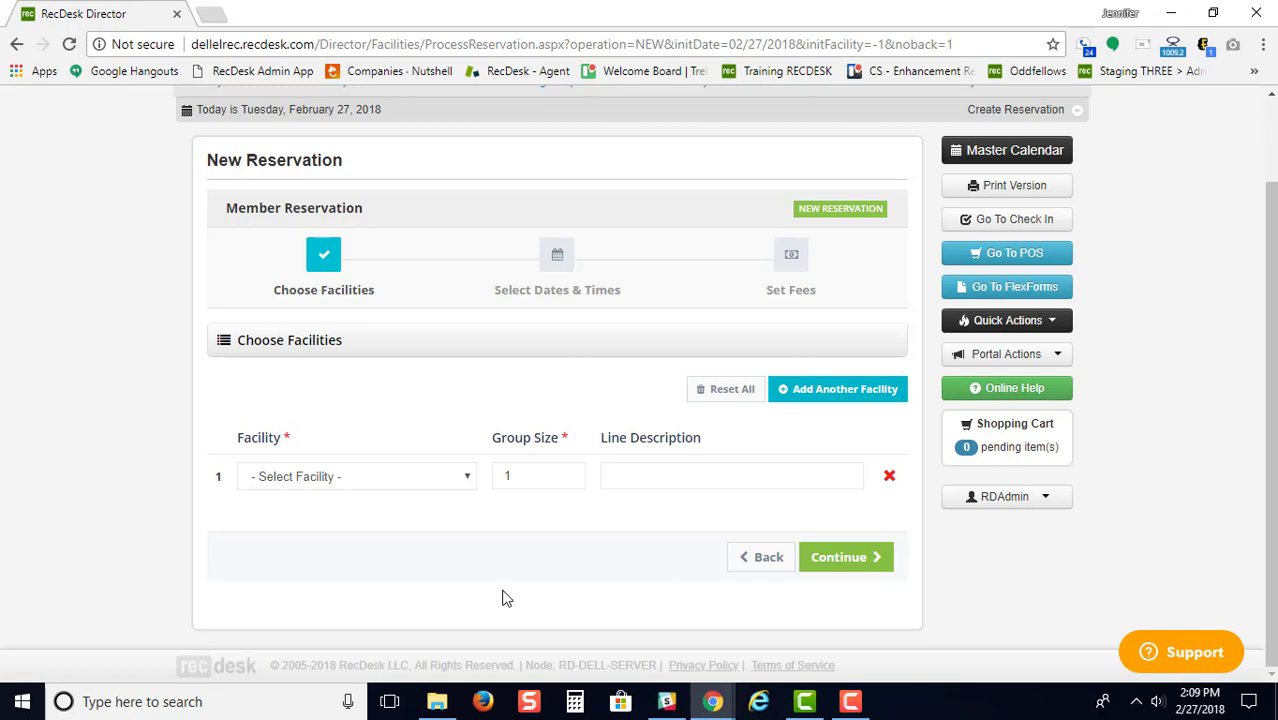
Choose Birchland Park Middle School as the first facility and add Birch Hall as the second.
left_click(457, 480)
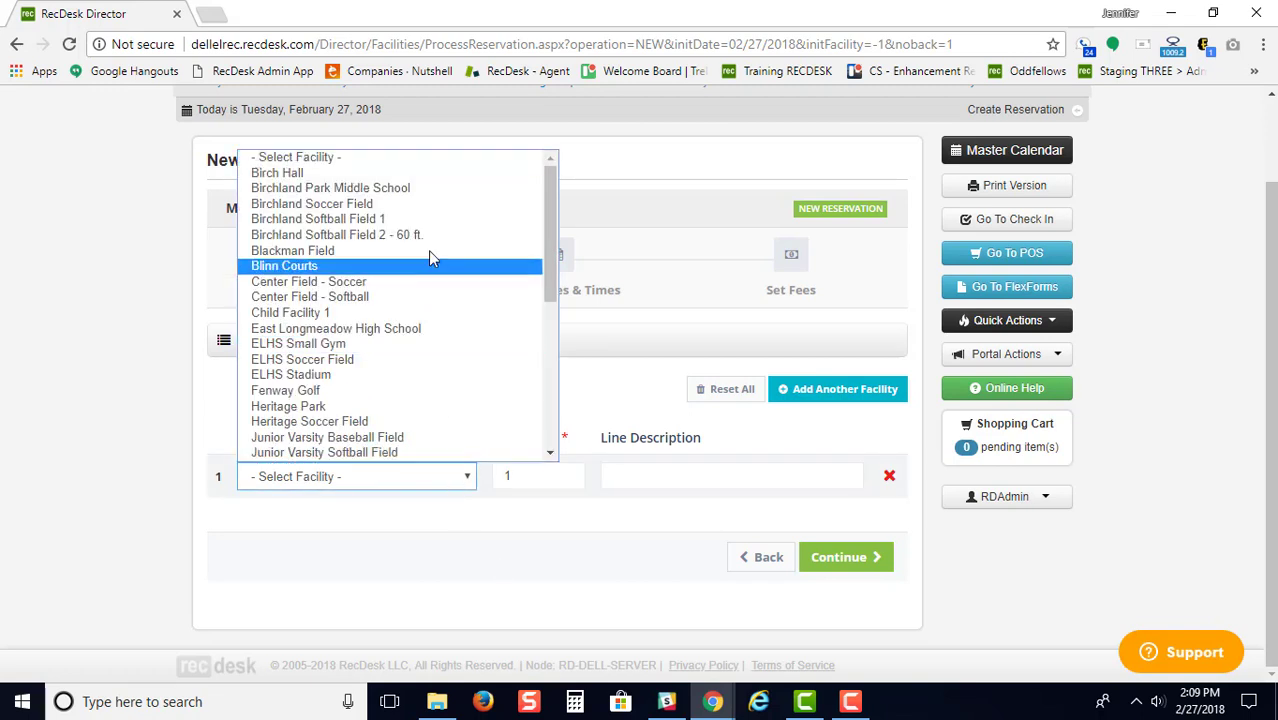
left_click(437, 190)
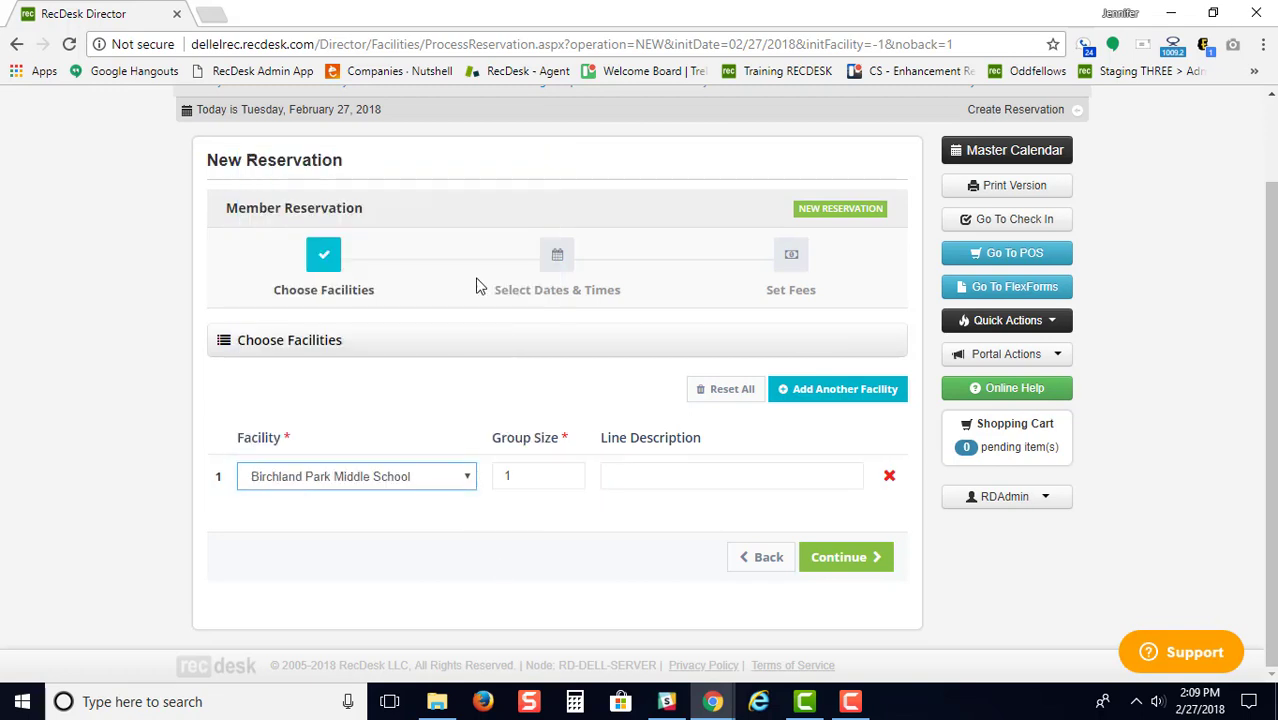
left_click(860, 386)
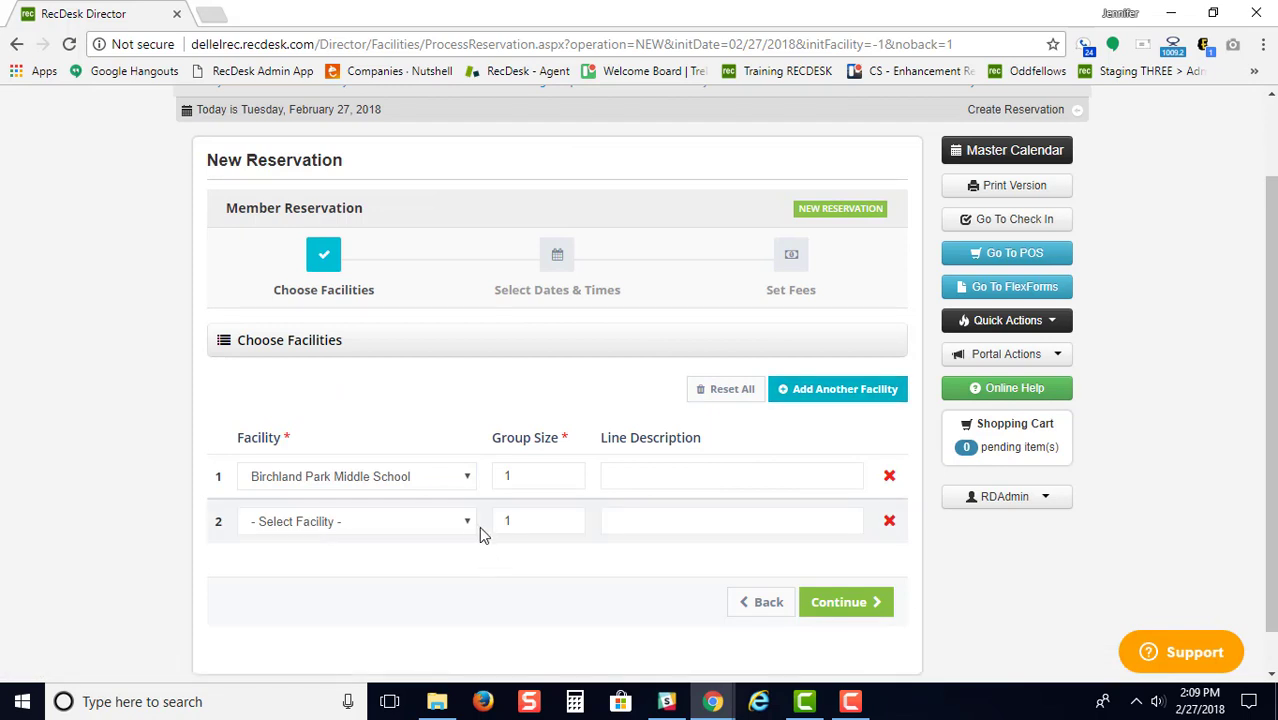
left_click(465, 524)
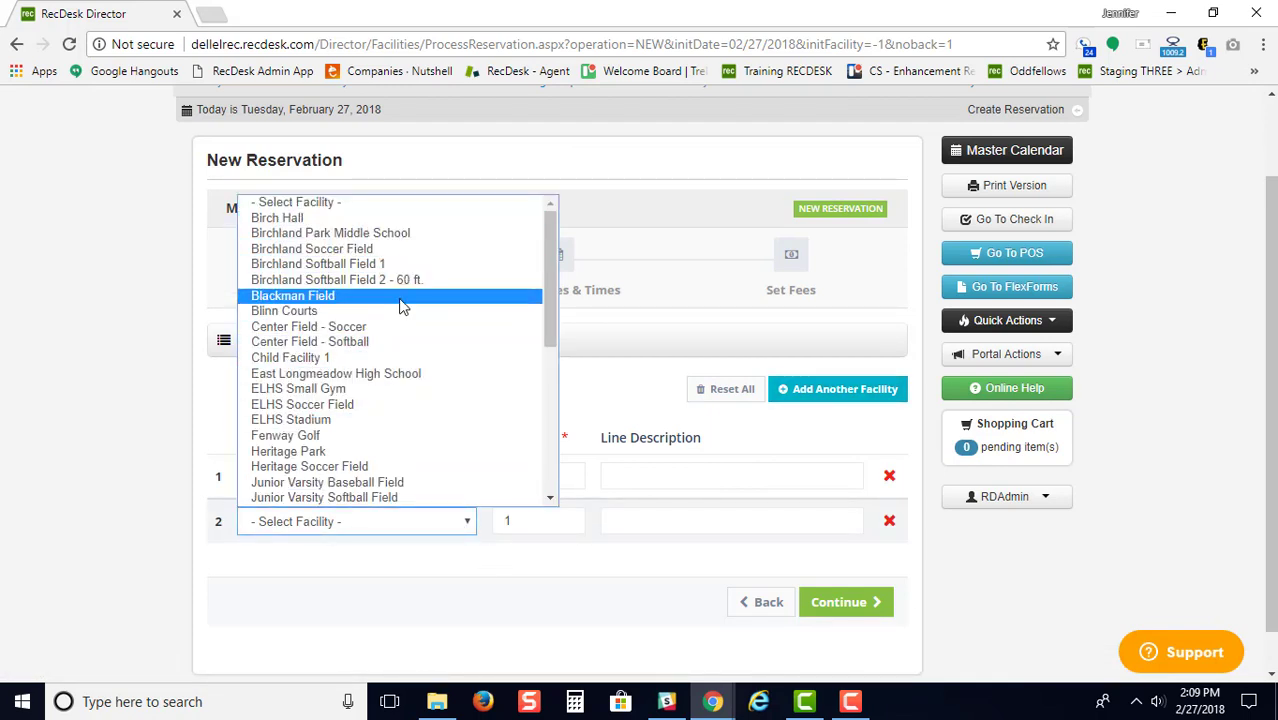
left_click(396, 220)
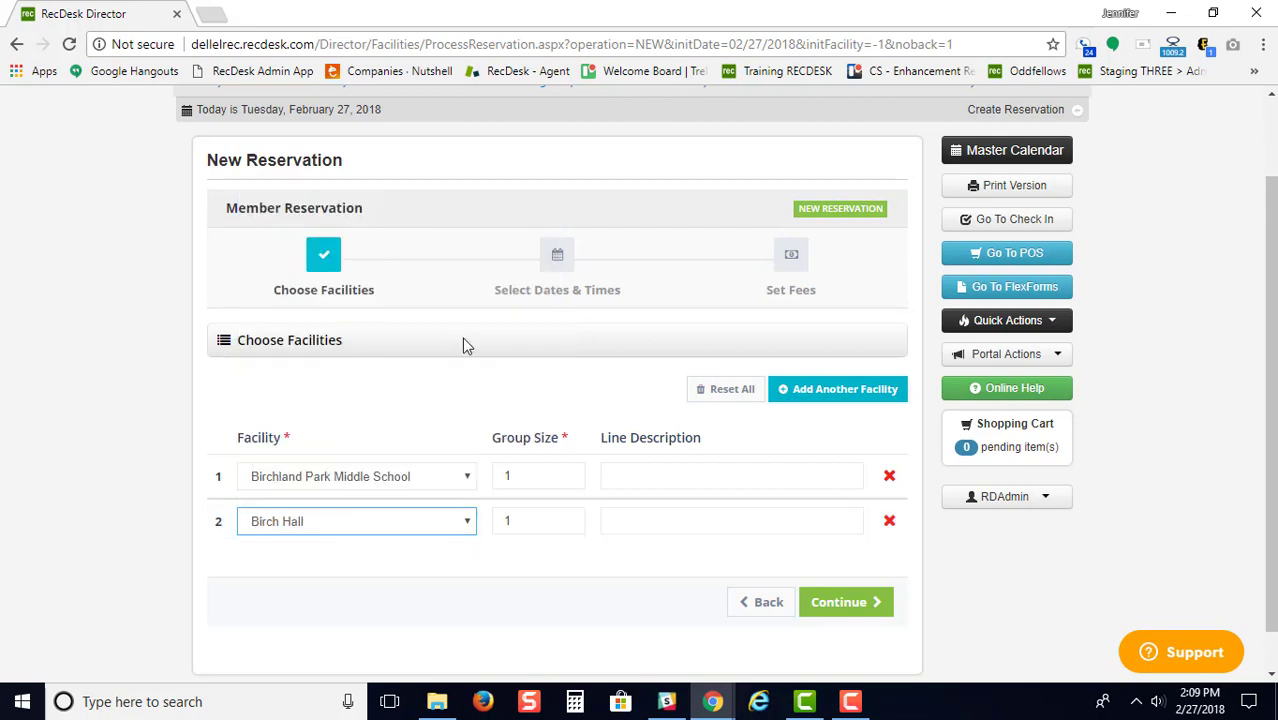
Set group sizes 15 and 32 with descriptions Line A and Line B, then continue.
left_click(538, 476)
type("5")
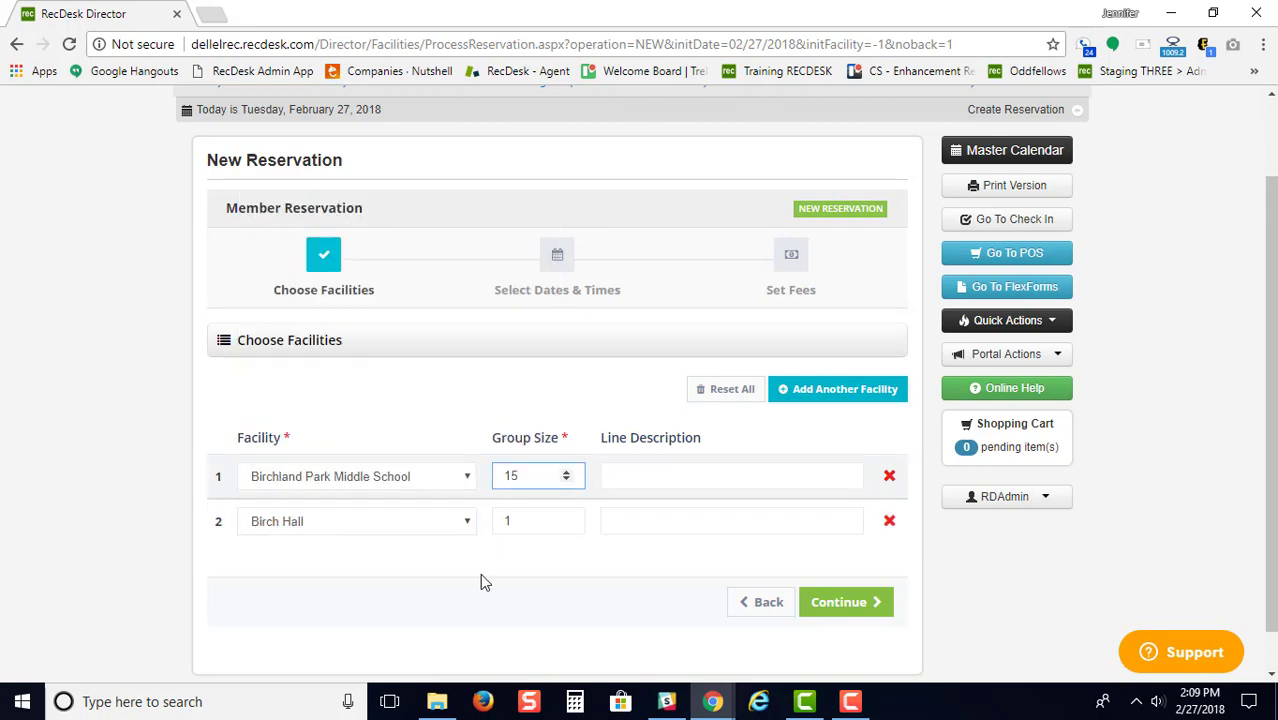
left_click_drag(530, 518, 492, 519)
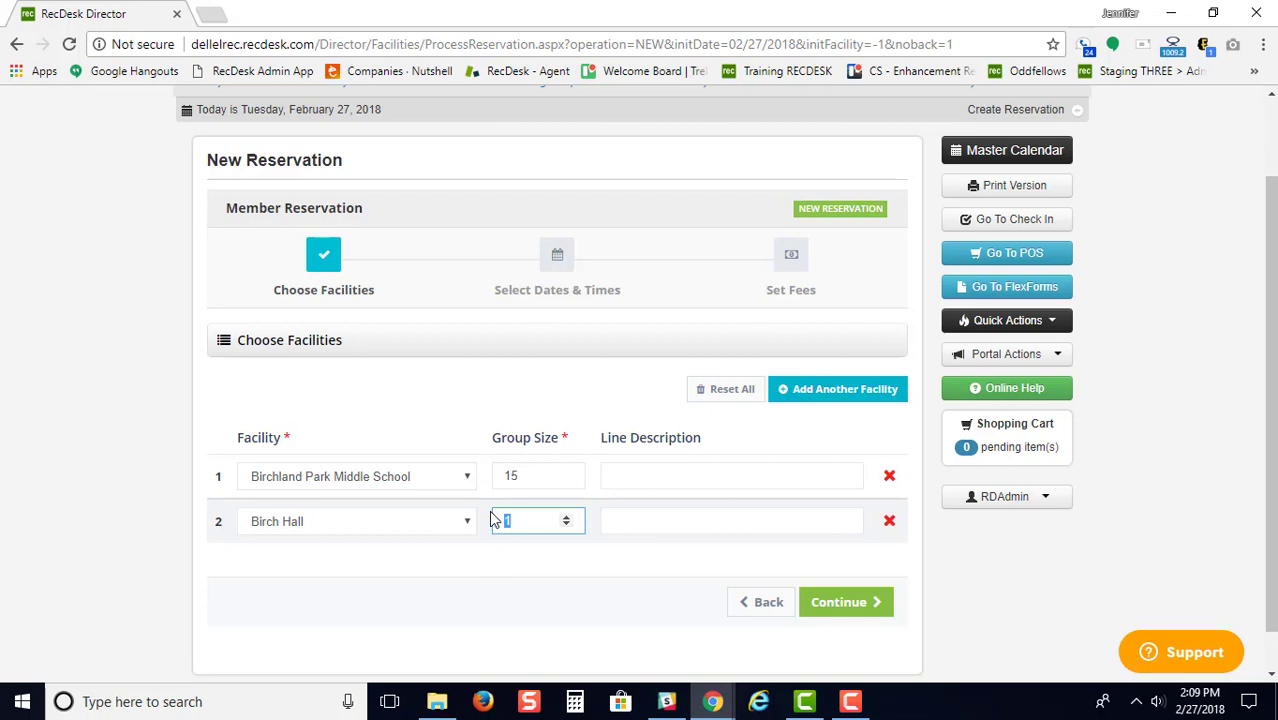
type("32")
left_click(632, 479)
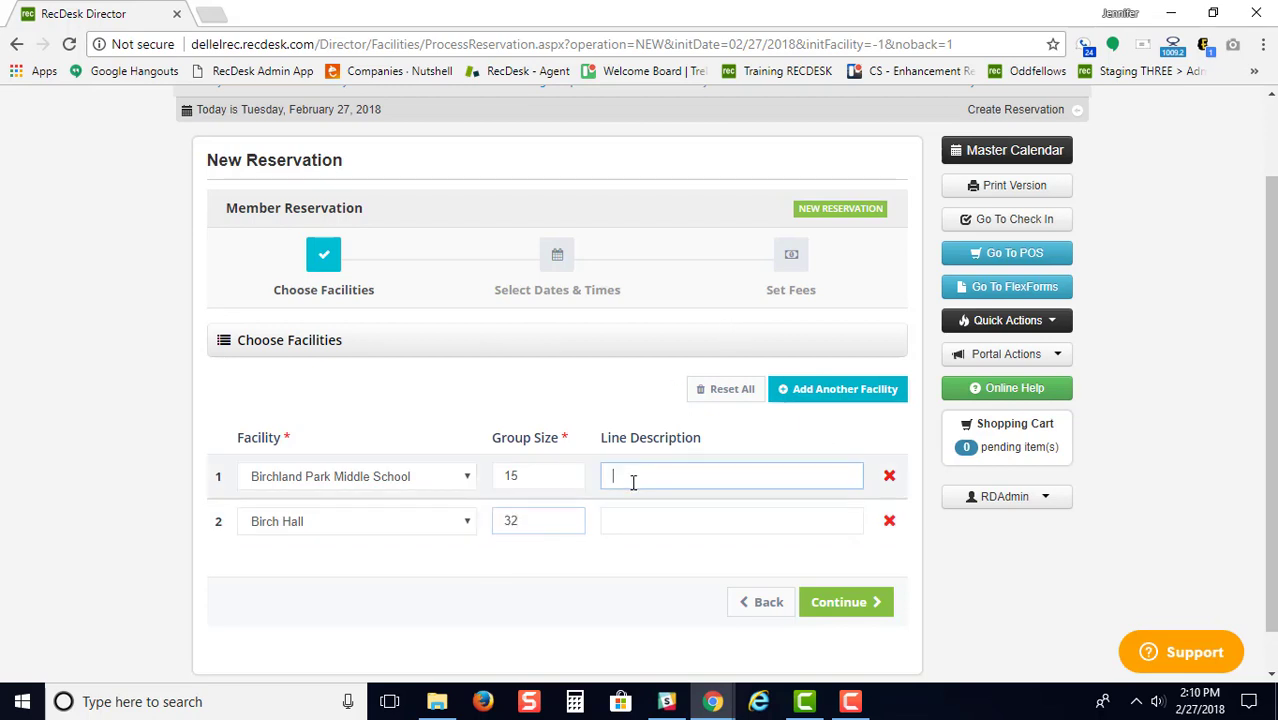
type("Line A")
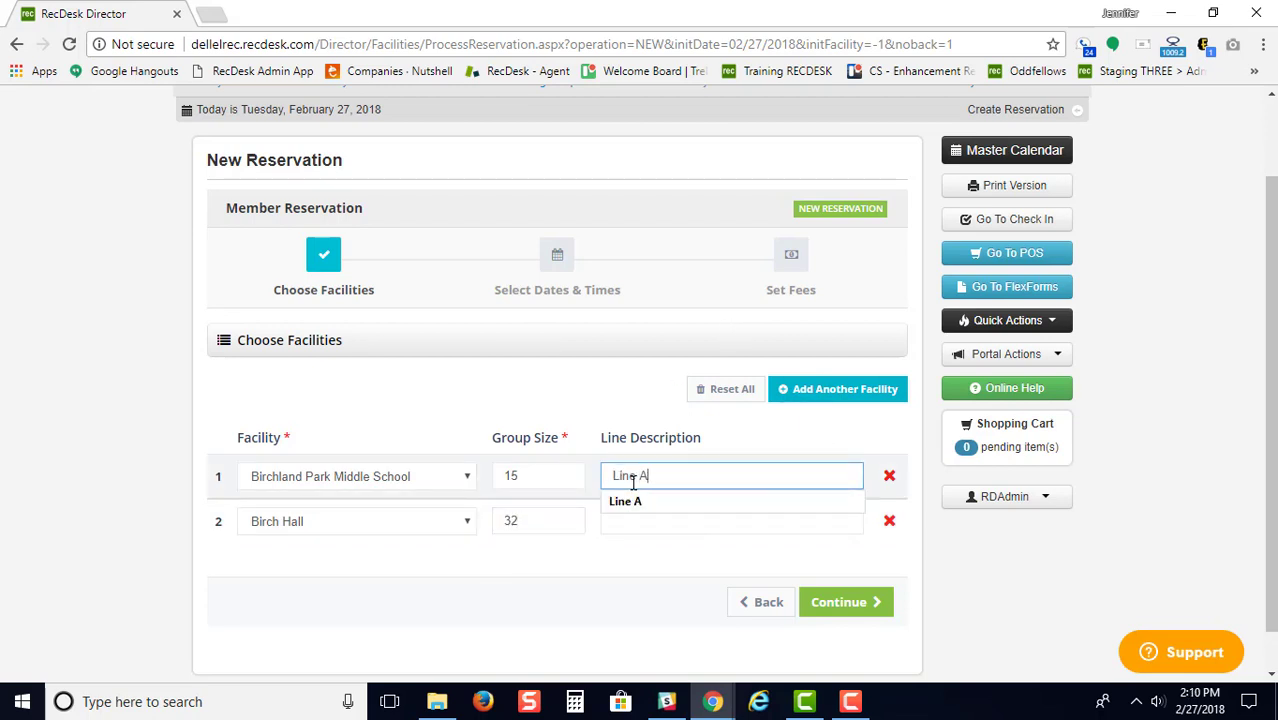
key("Tab")
key("Tab")
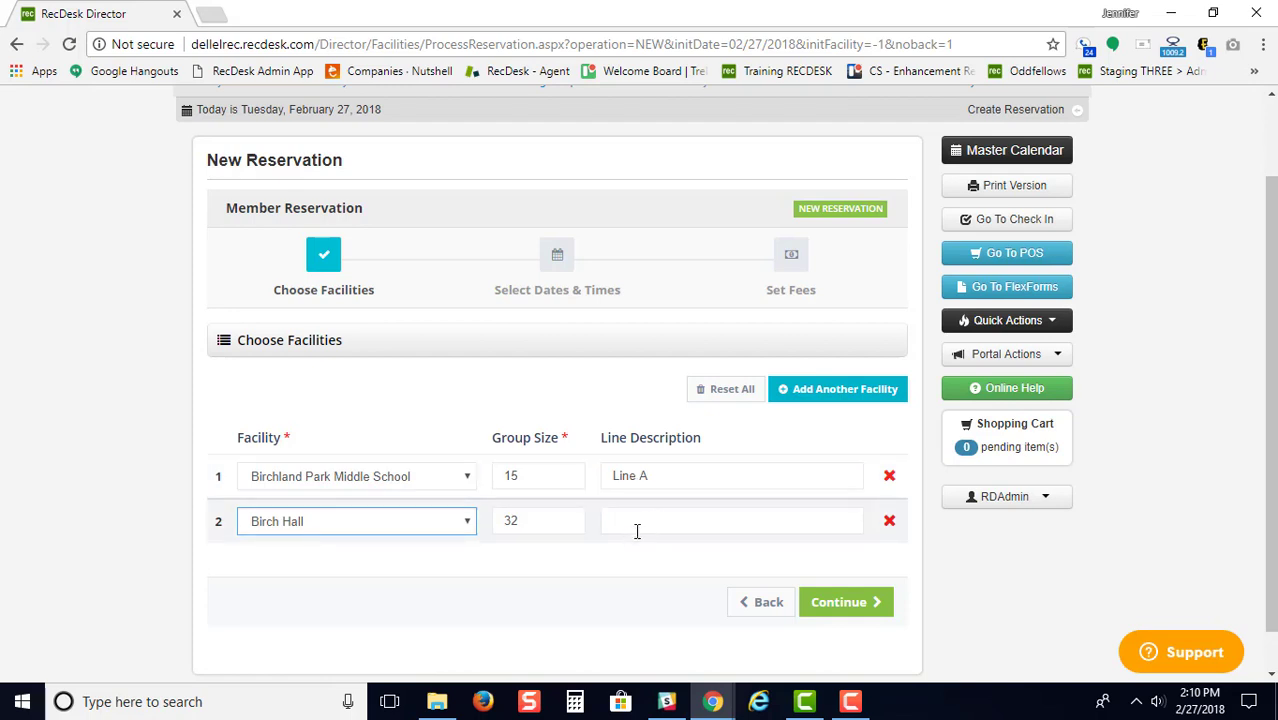
left_click(638, 522)
type("Line B")
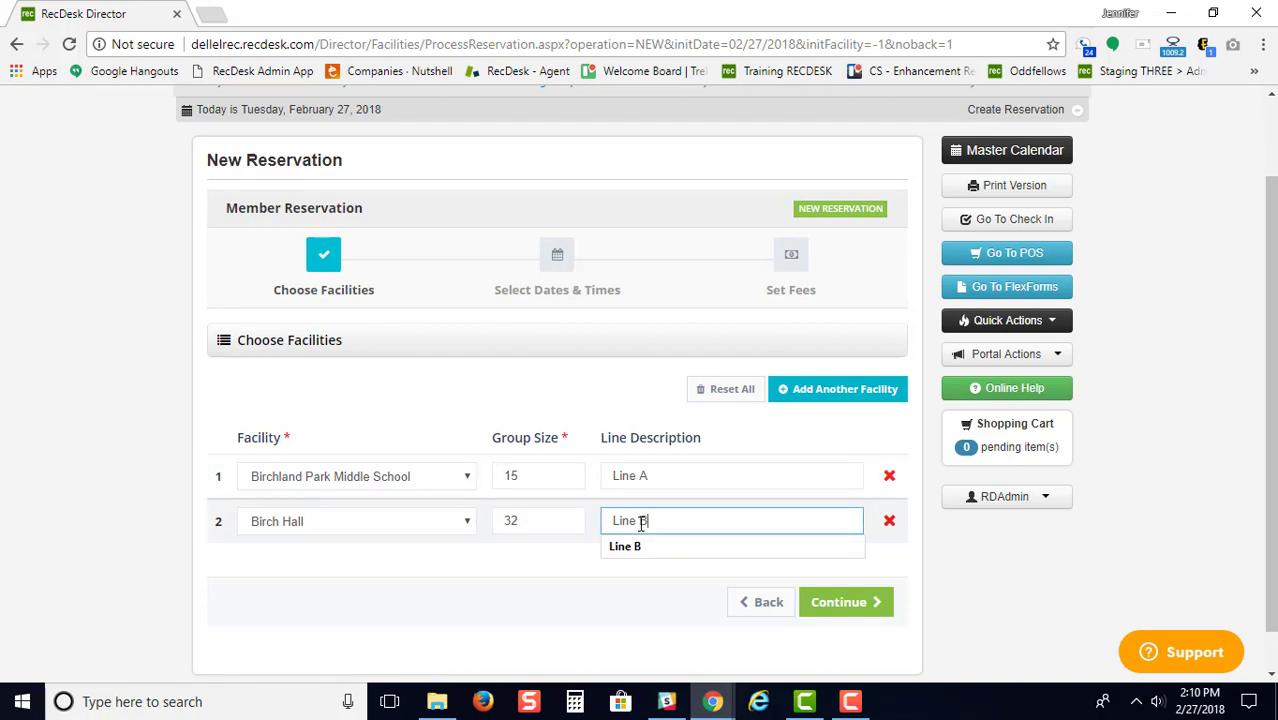
left_click(636, 590)
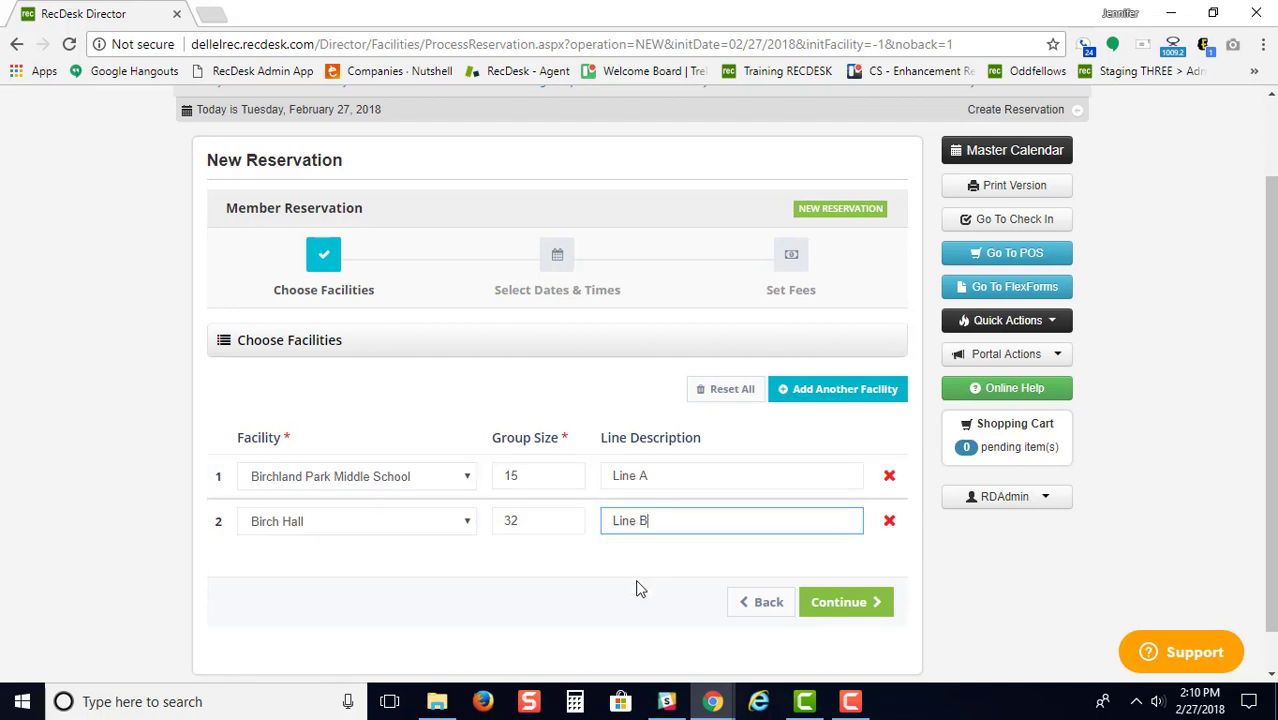
left_click(824, 613)
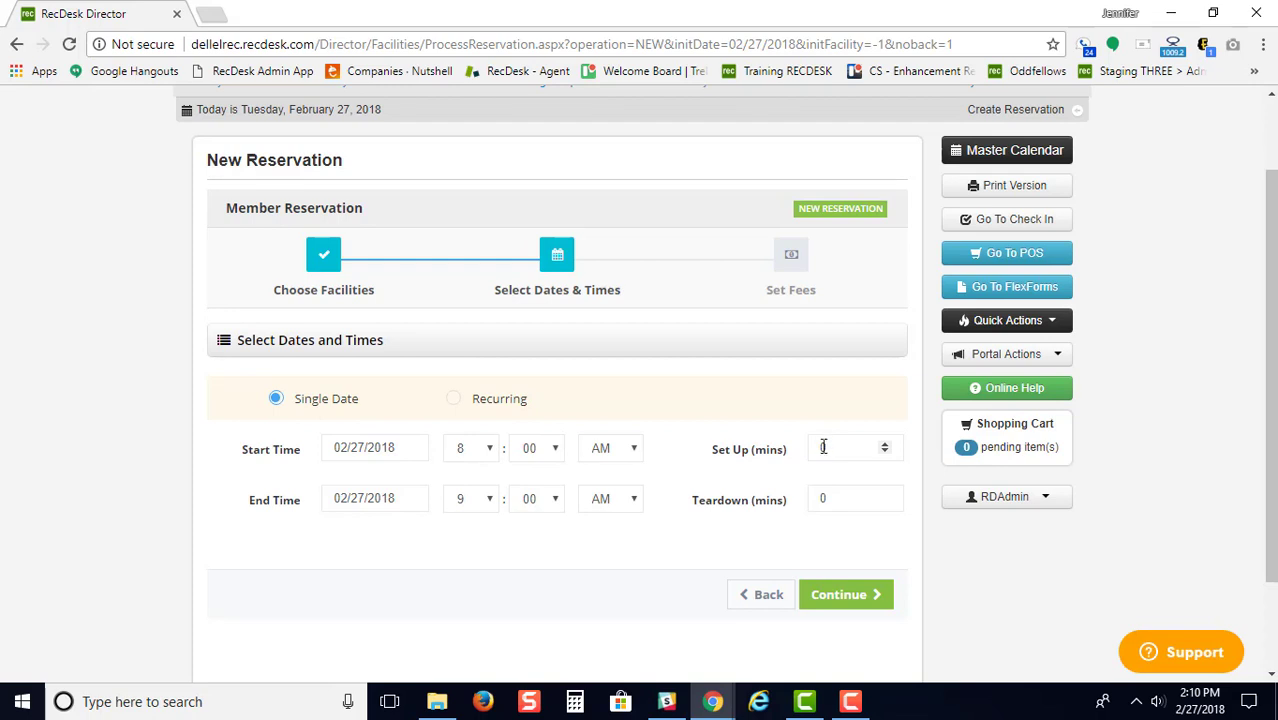
Make the booking recurring, switching from every 3 days to weekly repetition every 1 week.
left_click_drag(836, 448, 793, 452)
left_click_drag(840, 498, 765, 498)
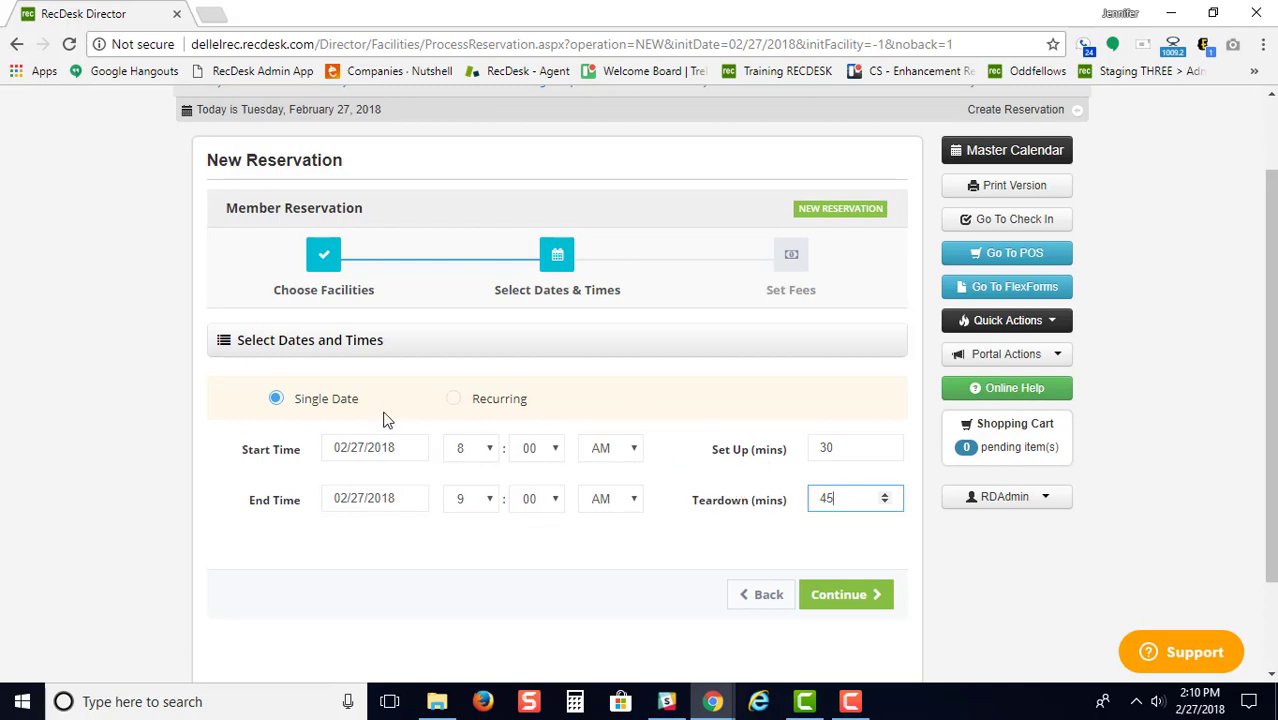
left_click(455, 399)
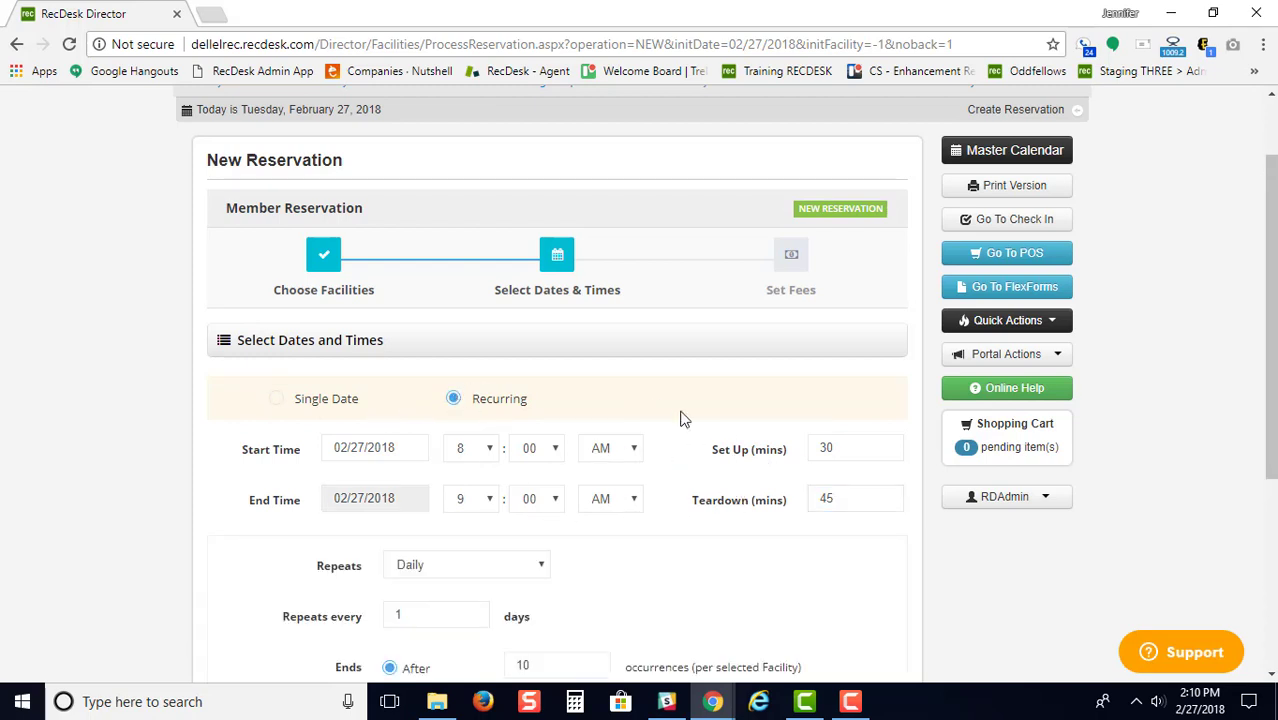
scroll(687, 438, "down", 2)
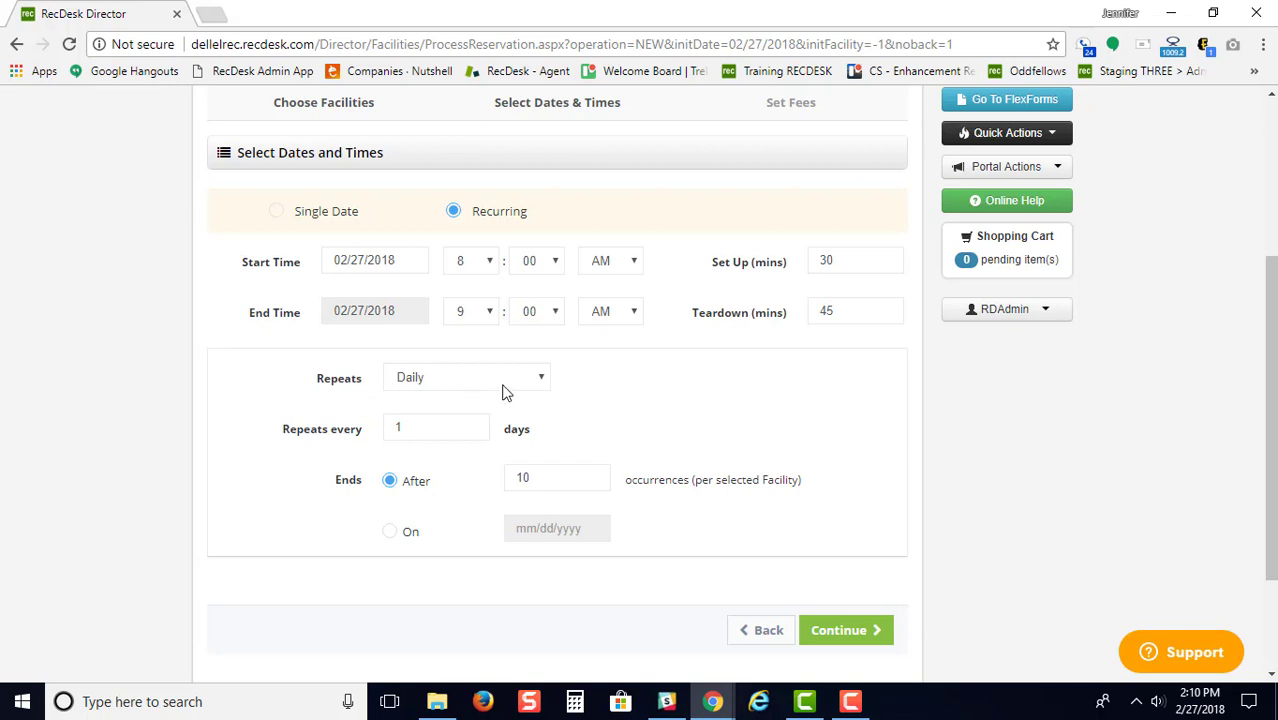
left_click(471, 423)
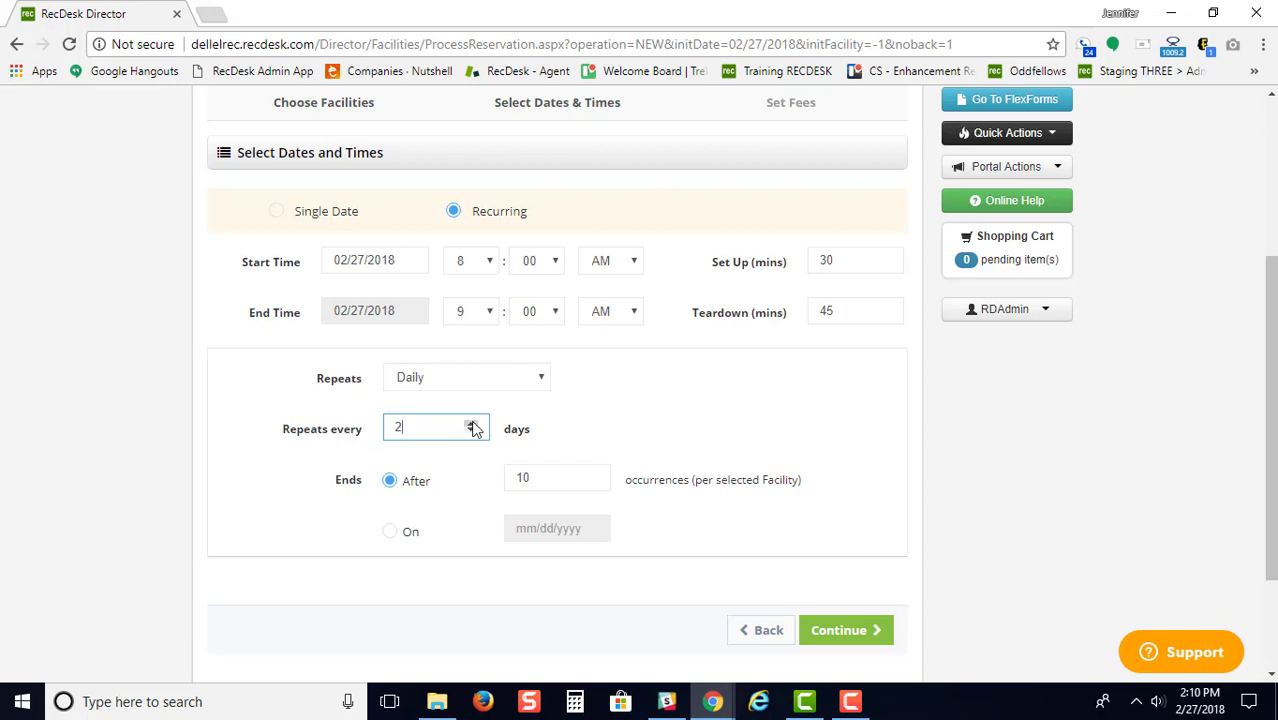
left_click(471, 423)
left_click(516, 372)
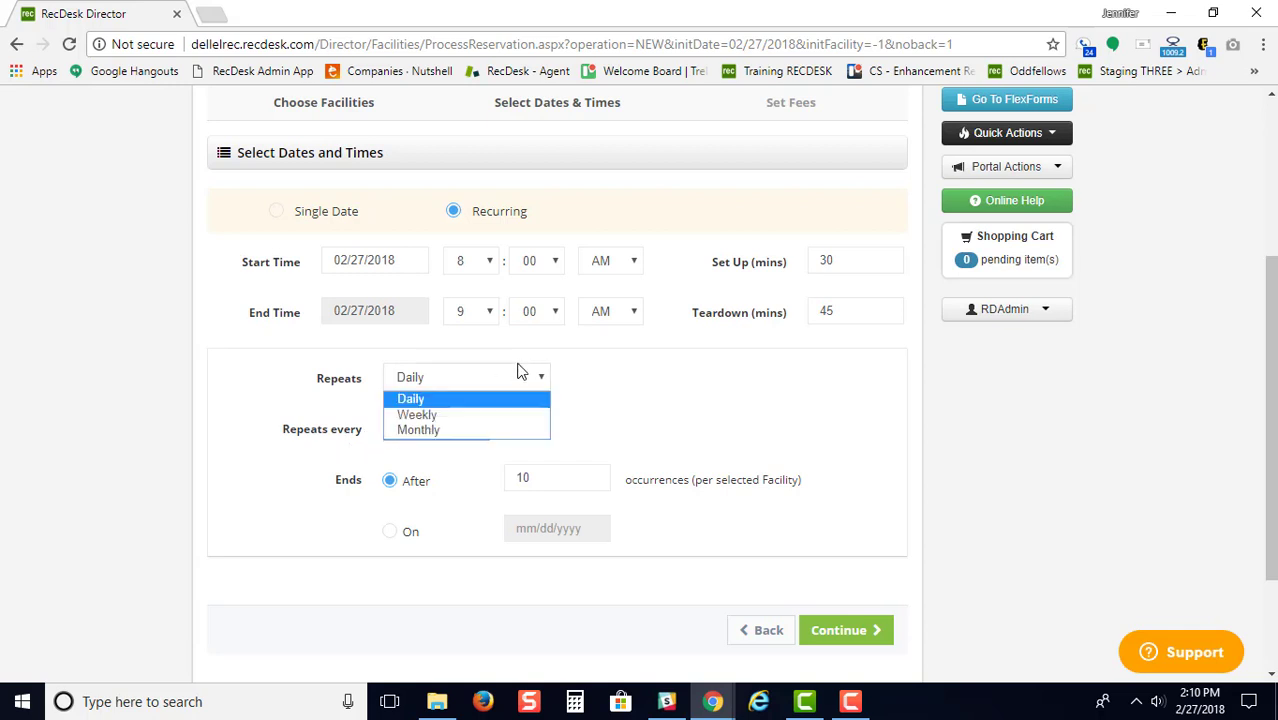
left_click(489, 414)
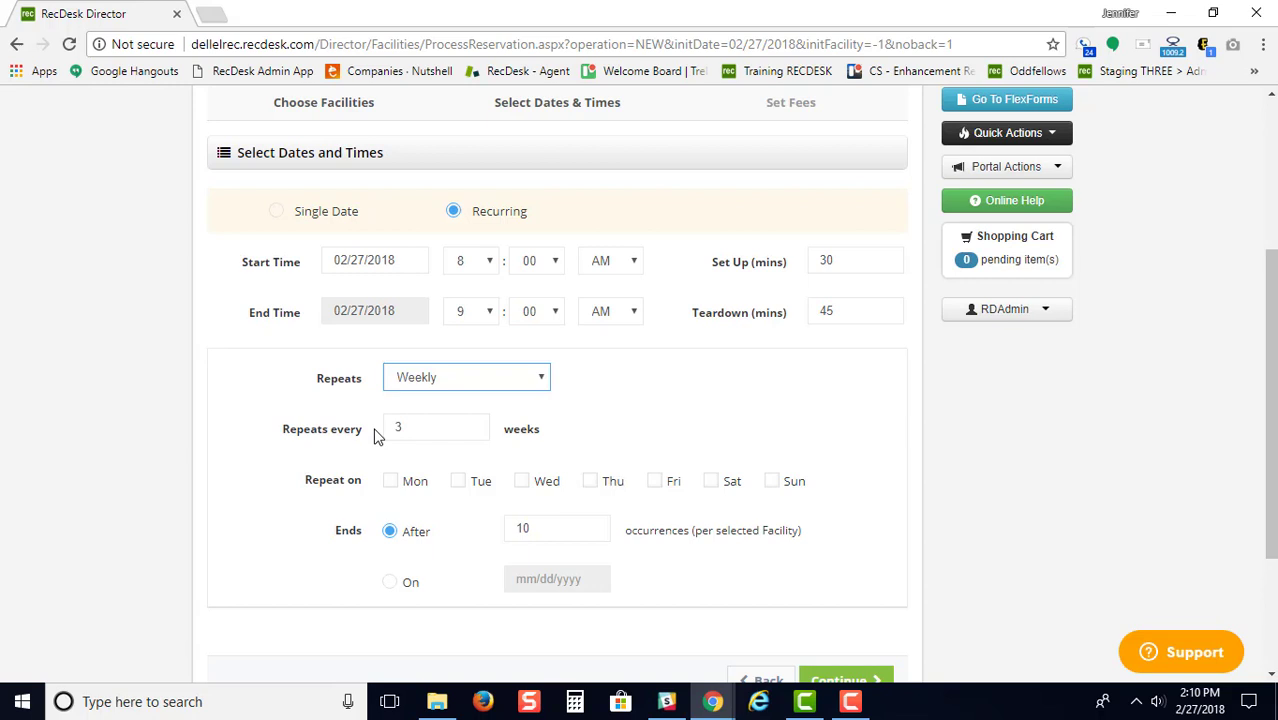
left_click(472, 432)
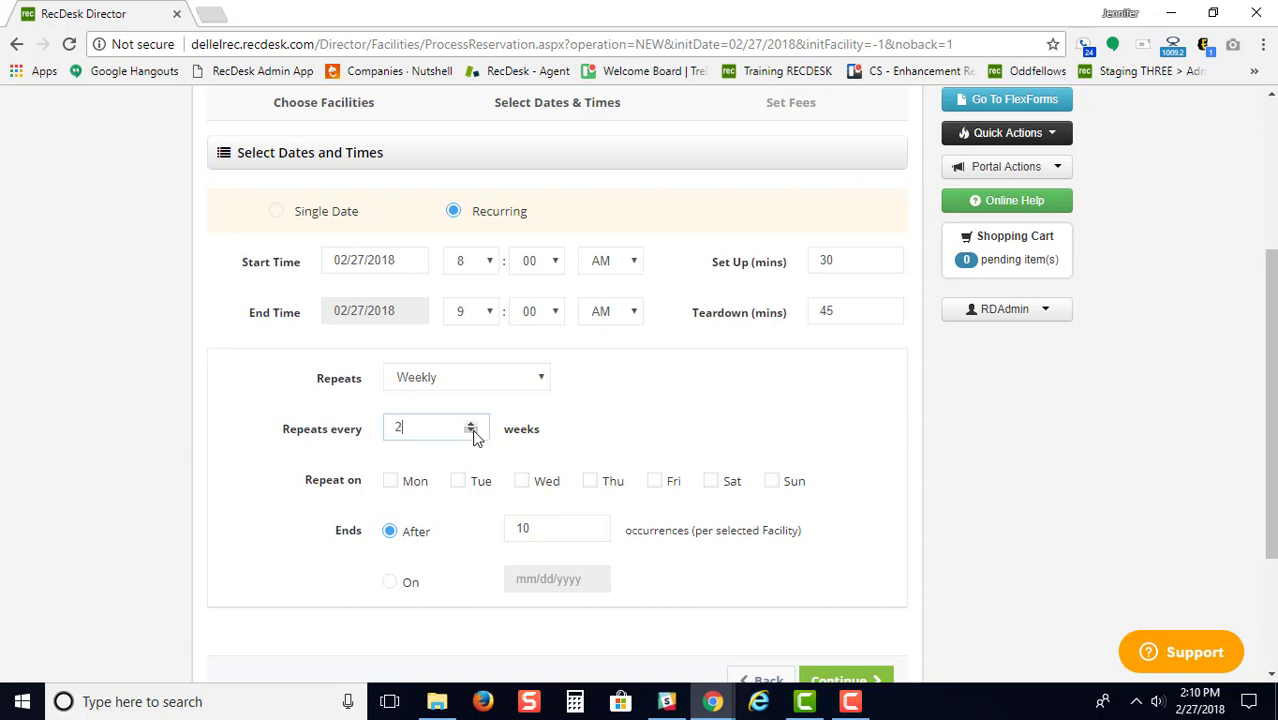
left_click(472, 432)
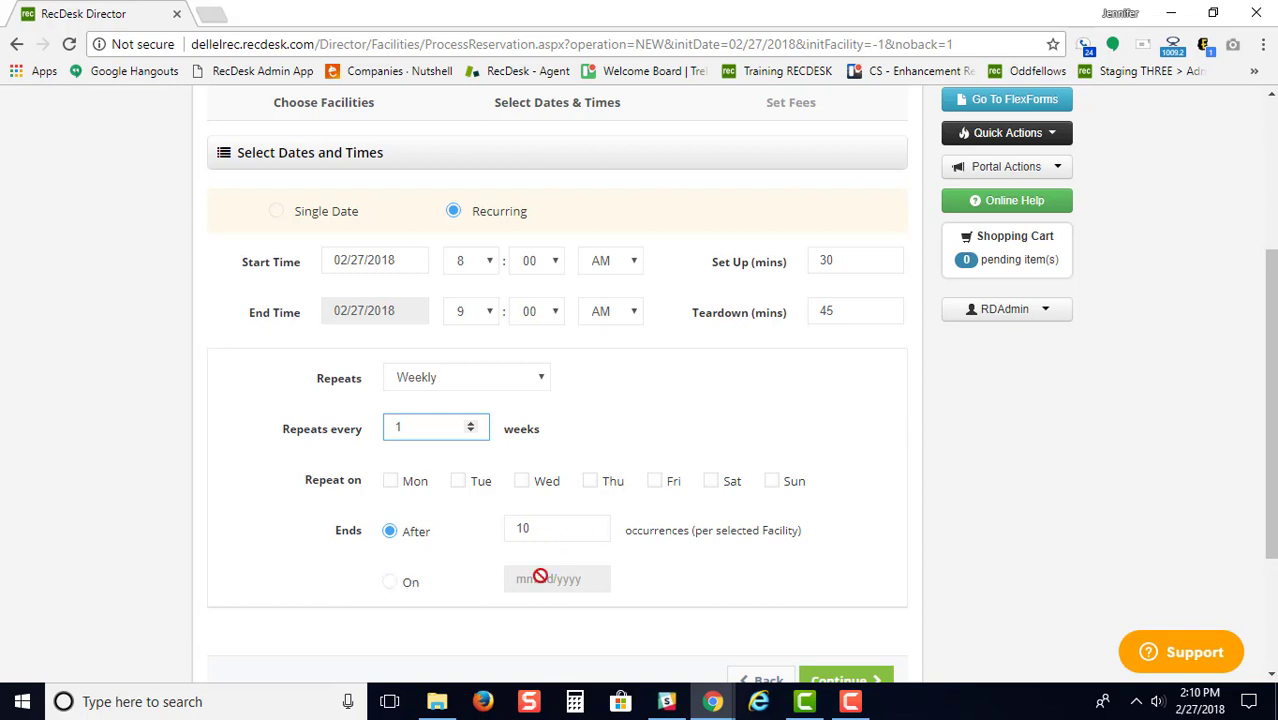
End the recurrence on March 2, 2018, then try monthly repetition by weekday occurrence.
left_click(410, 584)
left_click(540, 580)
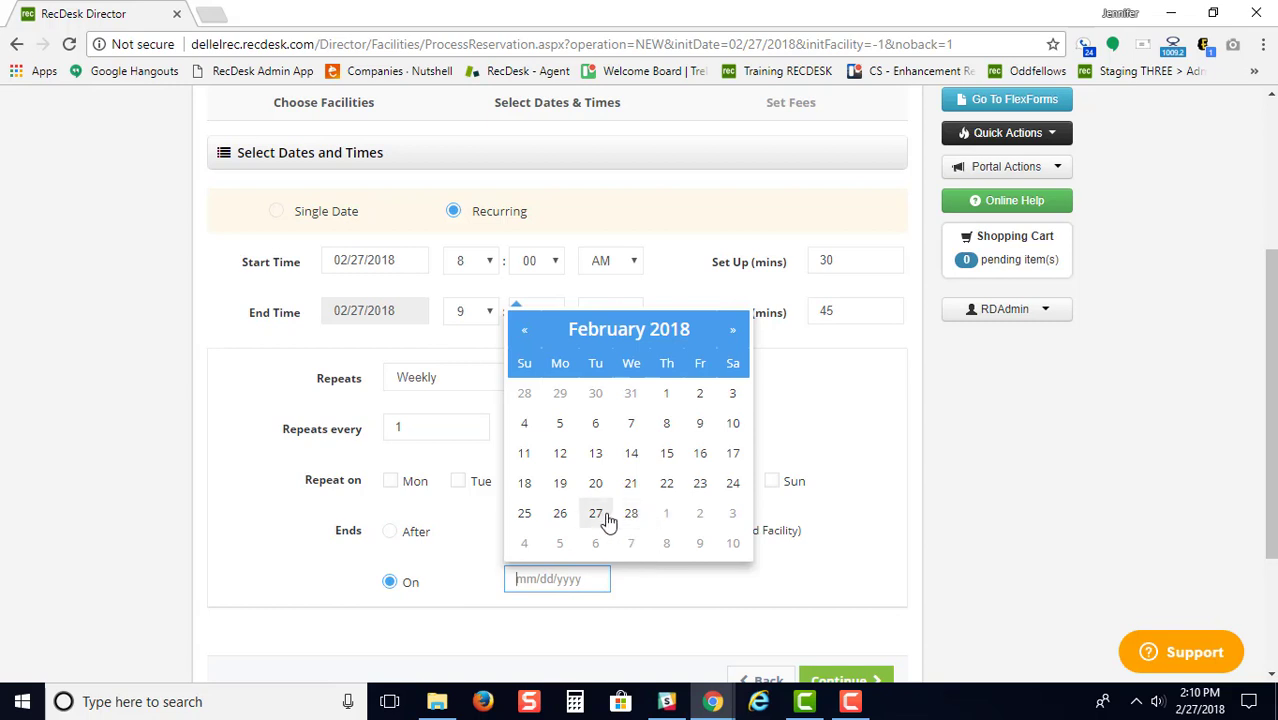
left_click(697, 522)
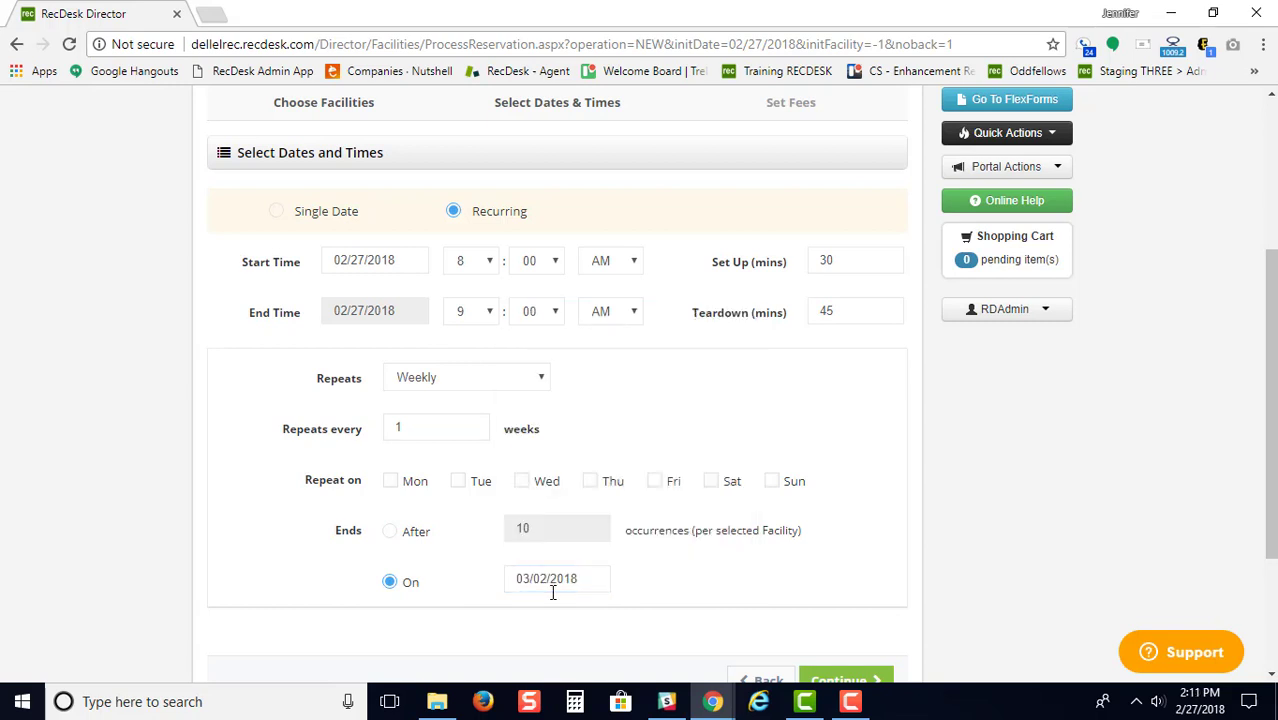
left_click(522, 377)
left_click(513, 432)
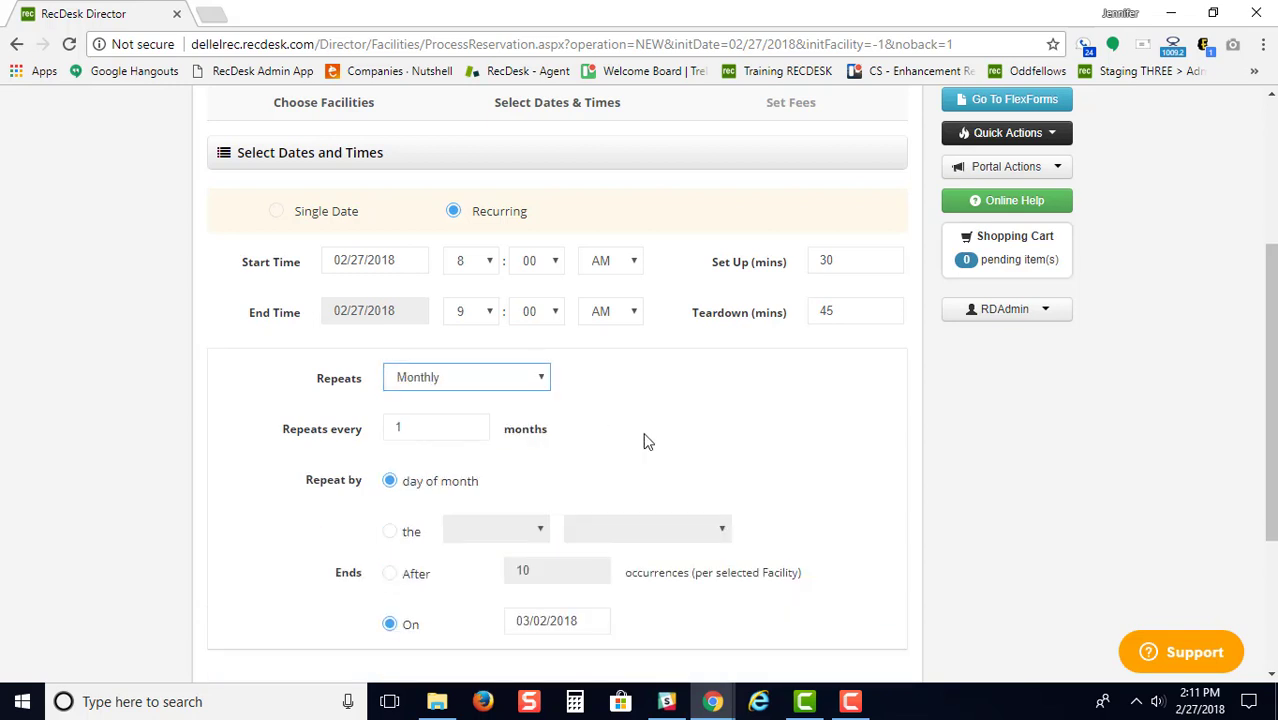
scroll(650, 428, "down", 2)
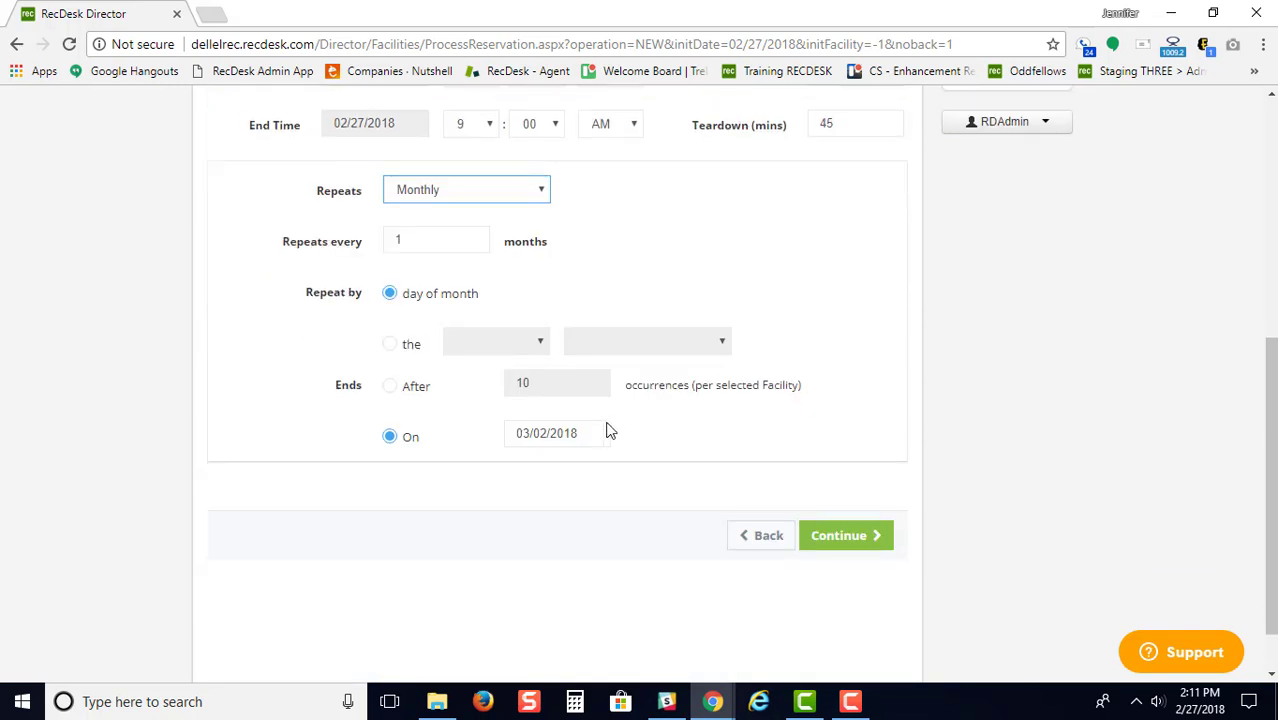
left_click(390, 350)
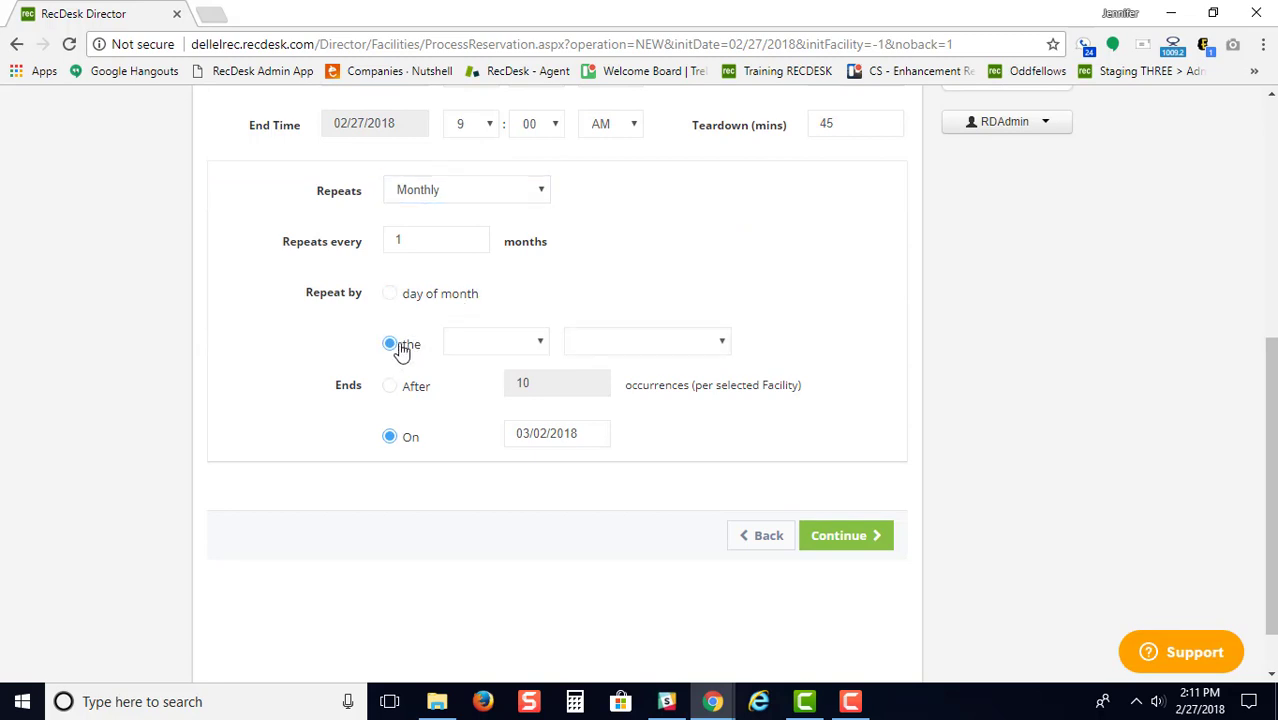
left_click(536, 341)
left_click(606, 347)
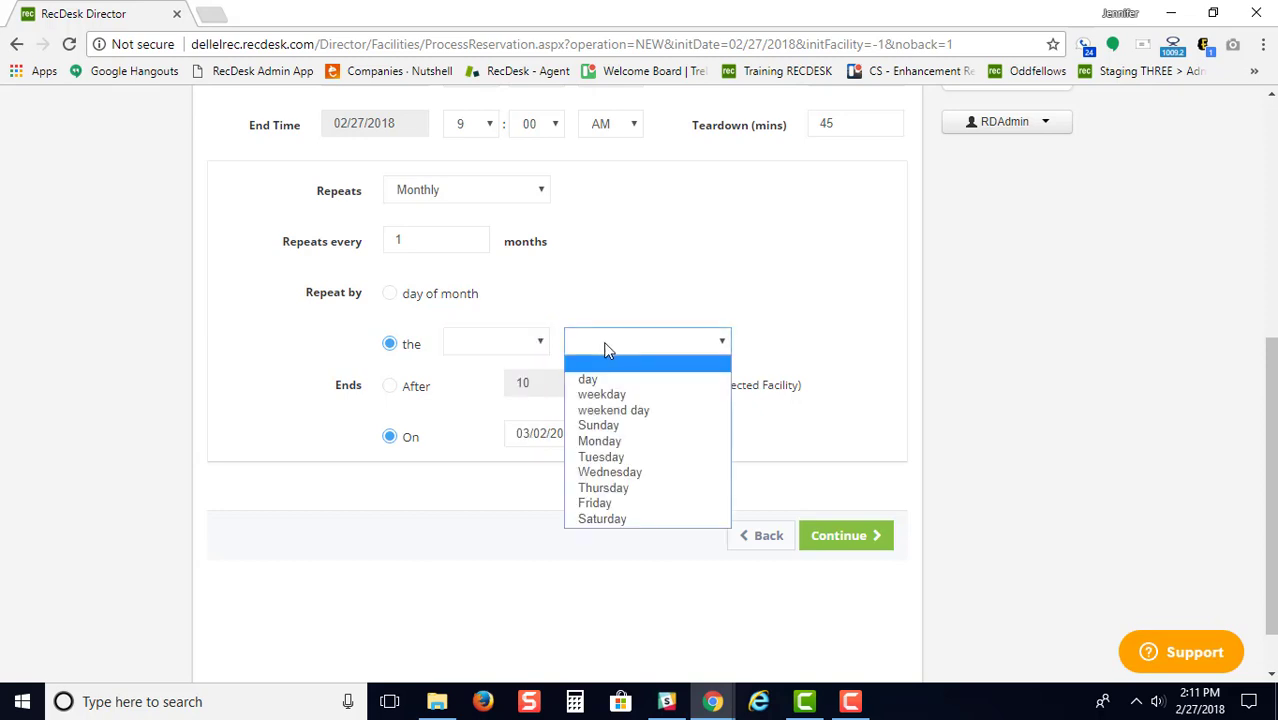
left_click(606, 347)
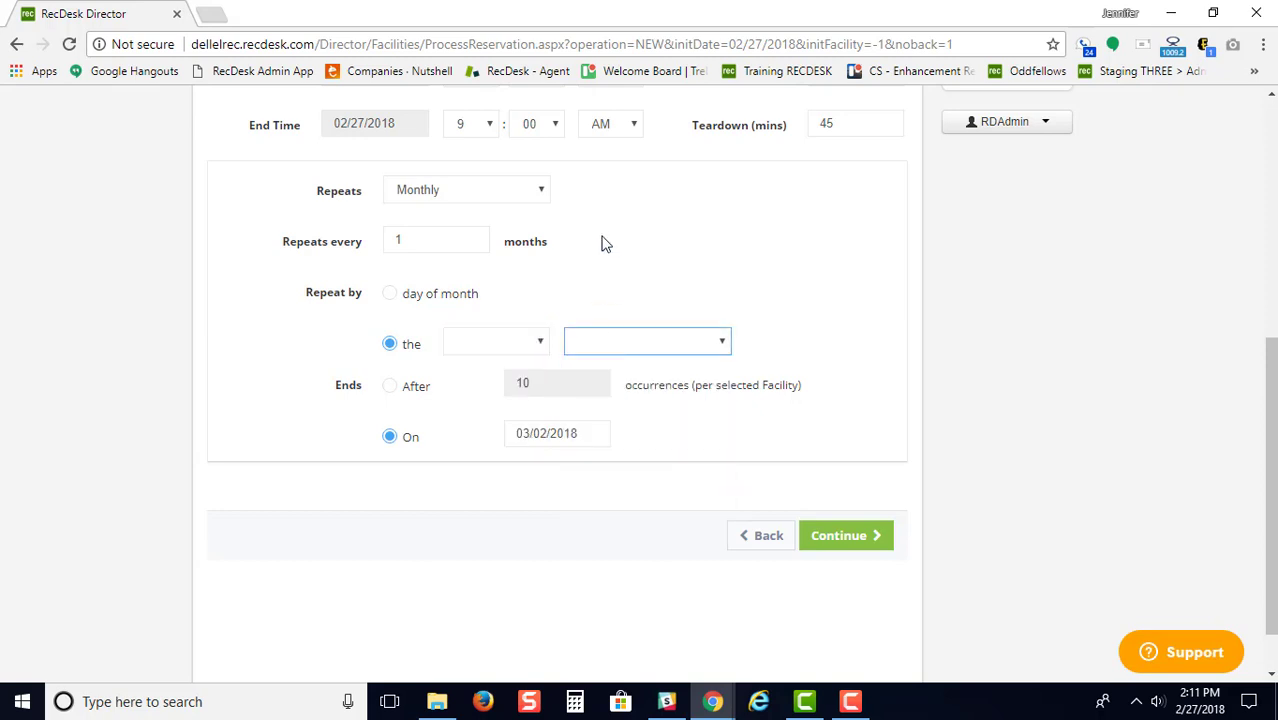
Switch back to a single-date booking and continue to the fees step.
scroll(606, 250, "up", 2)
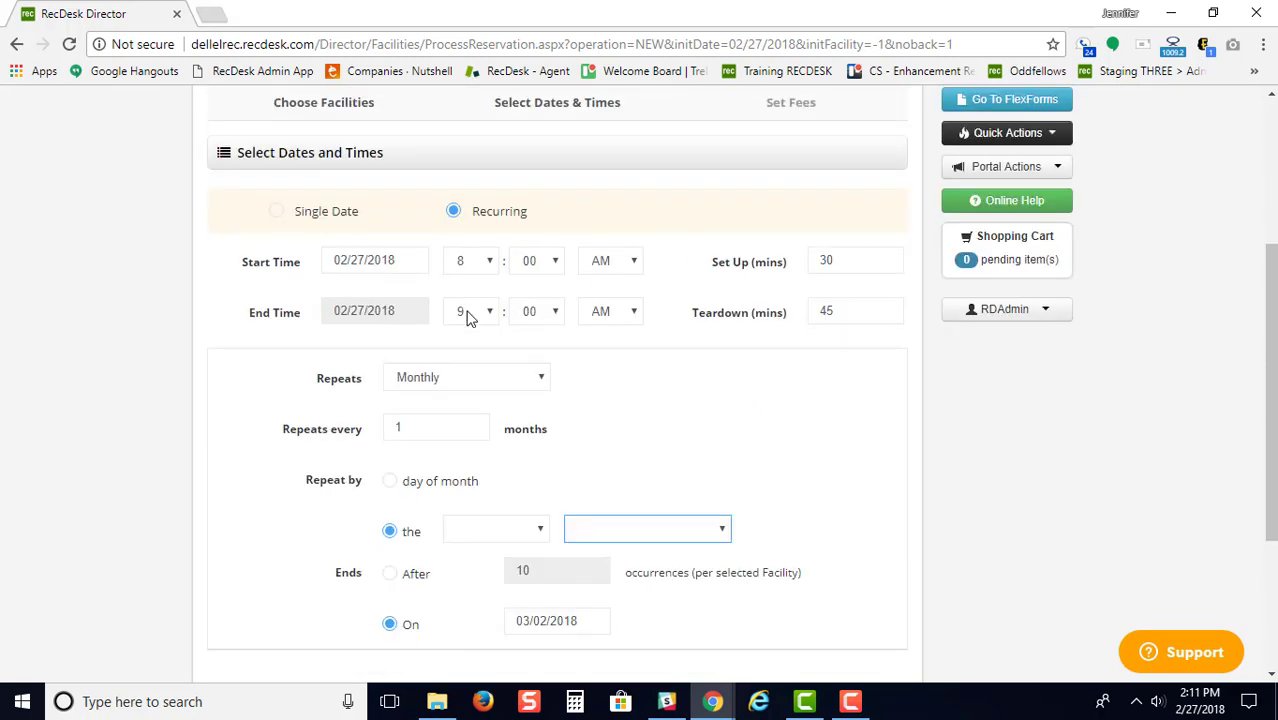
left_click(330, 213)
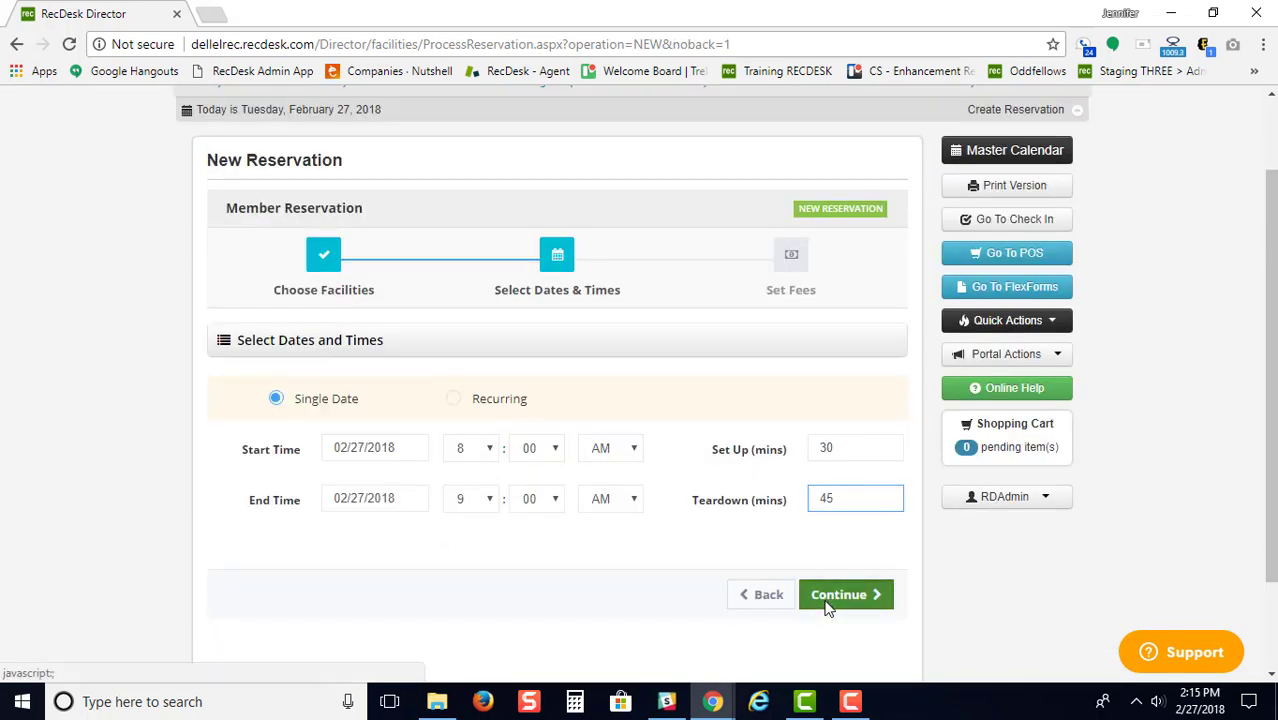
left_click(827, 606)
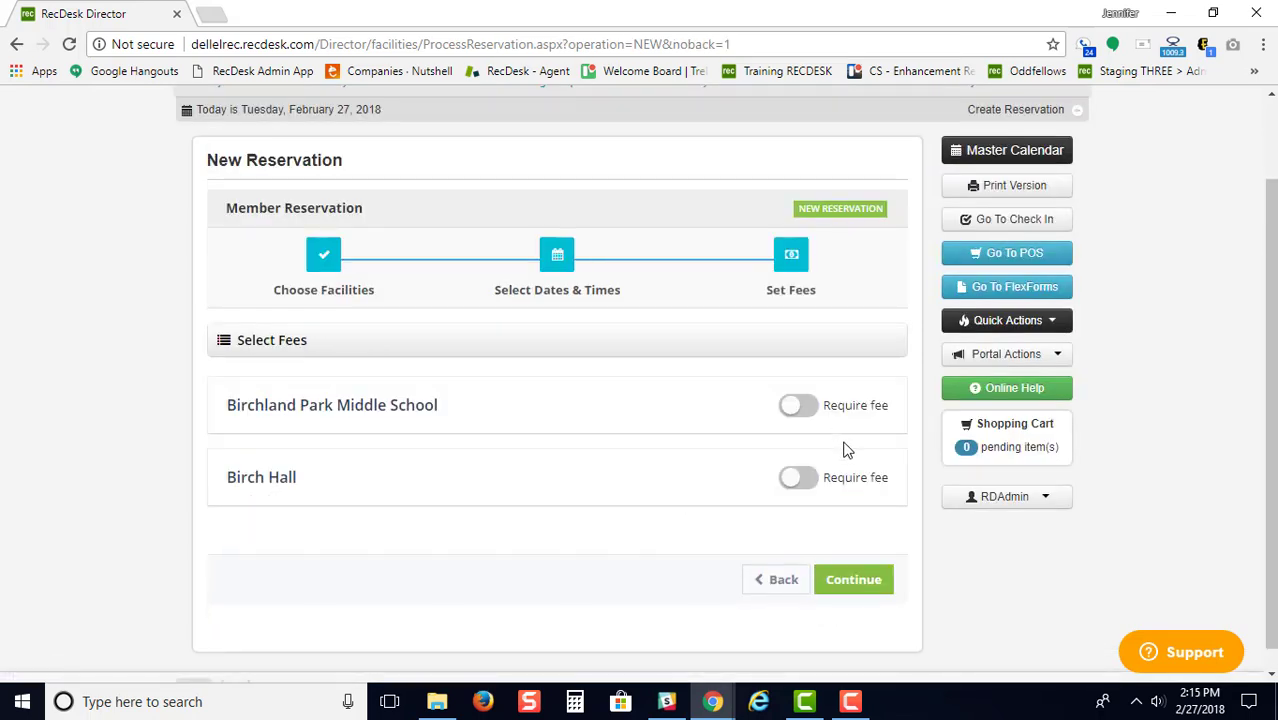
Price Birchland Park at Resident $5.00/hour with setup/teardown, $0 deposit, 2 umpires and field lights.
left_click(800, 405)
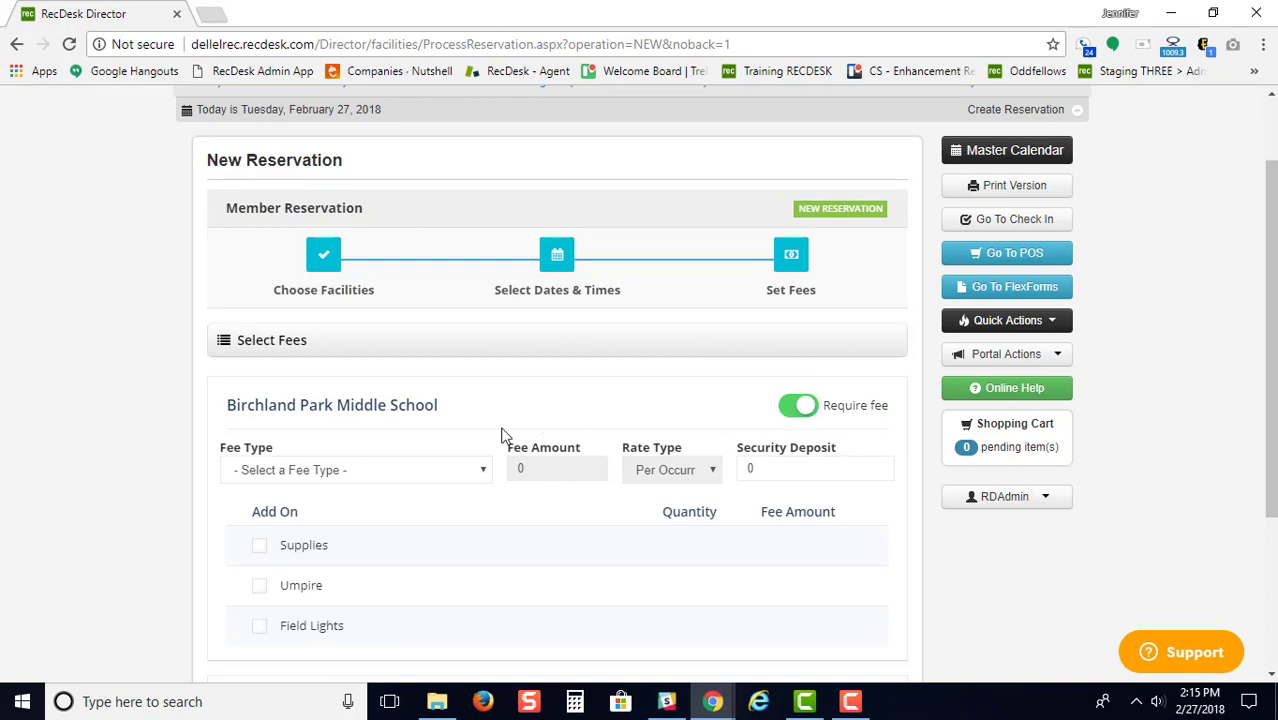
left_click(440, 472)
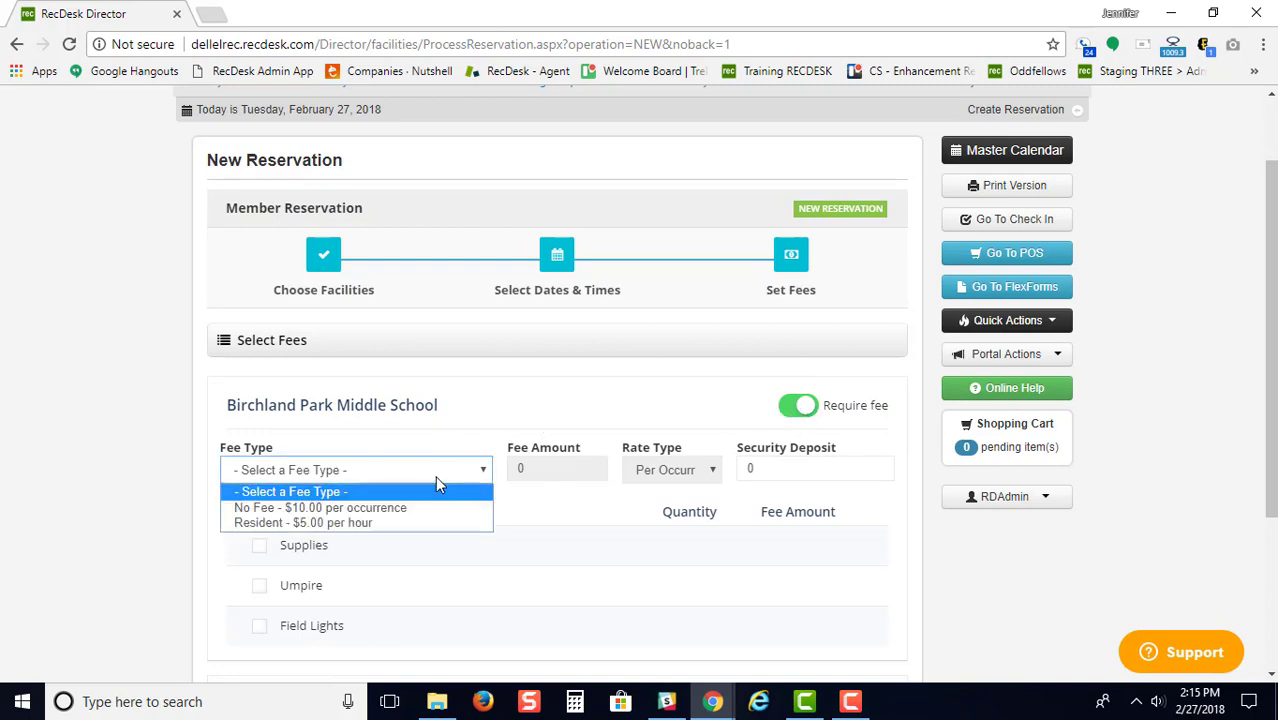
left_click(426, 528)
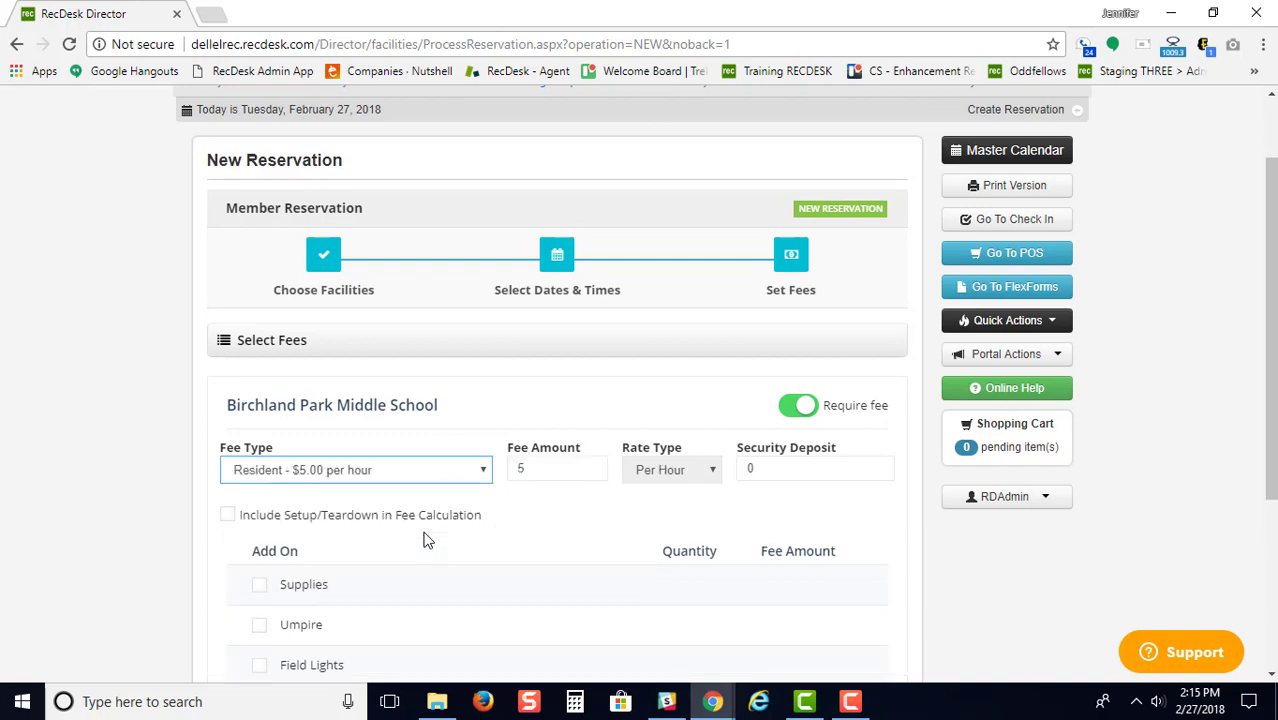
left_click(228, 516)
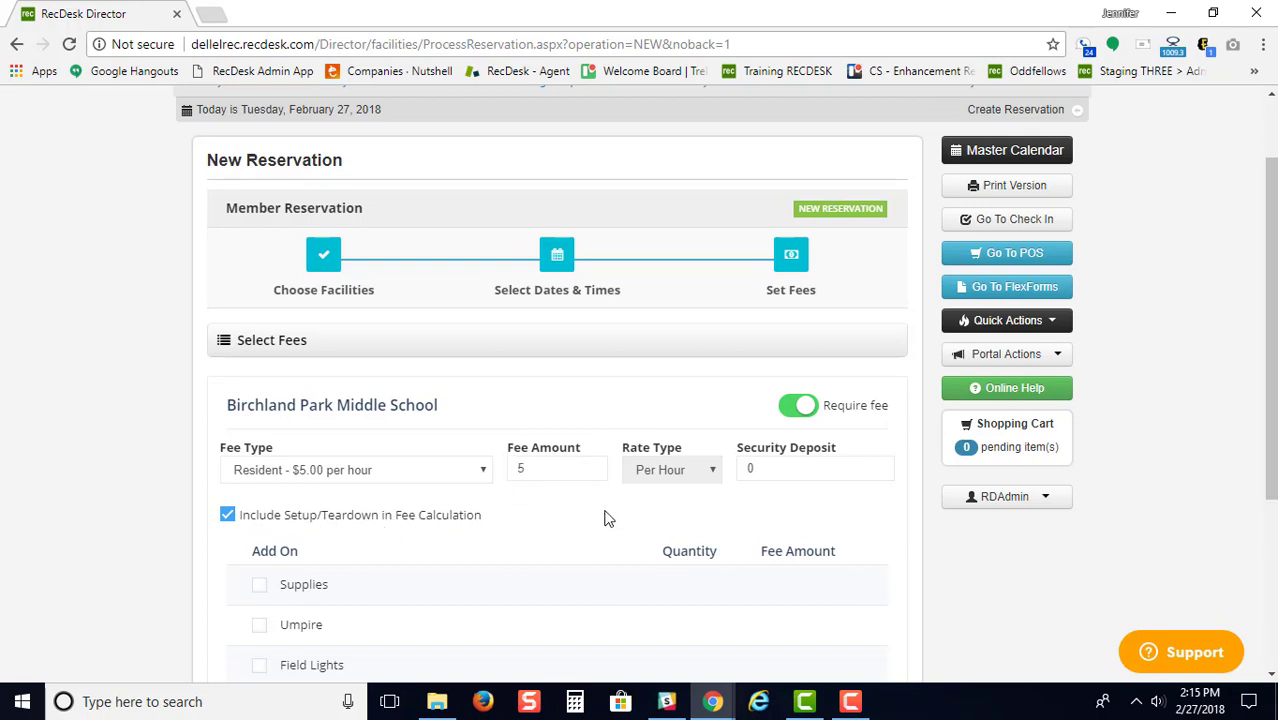
scroll(613, 526, "down", 2)
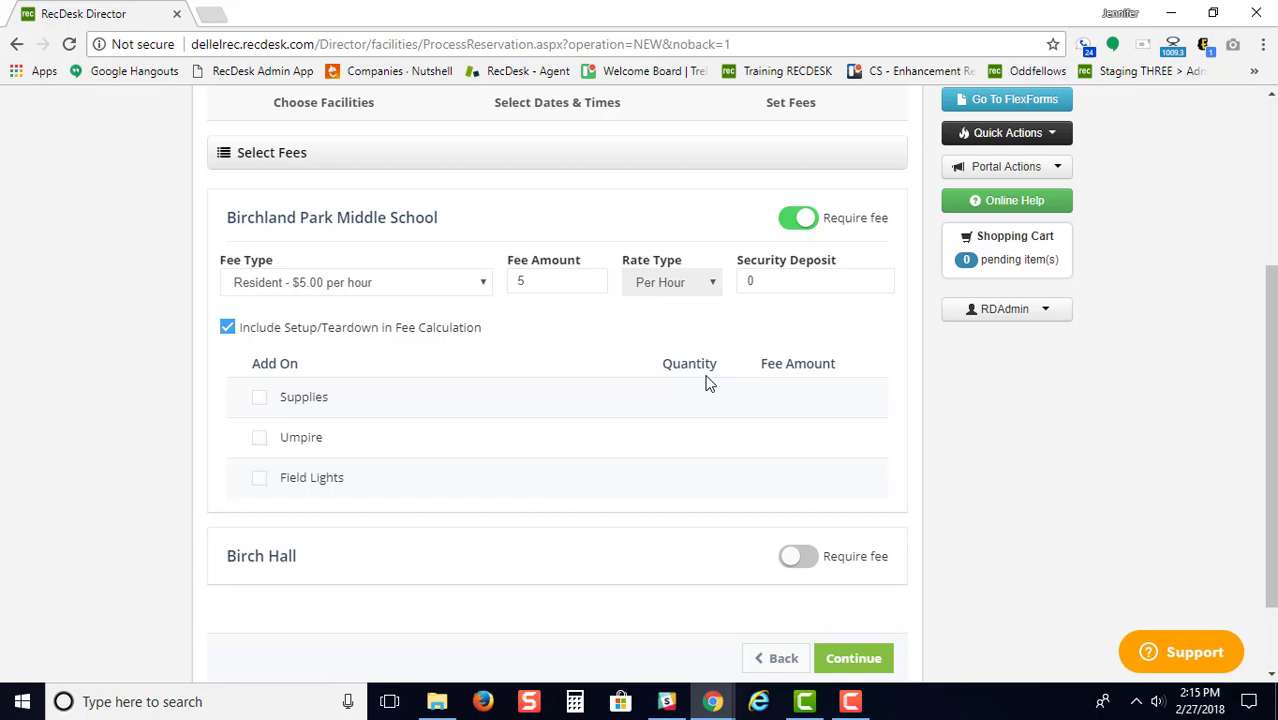
left_click(759, 283)
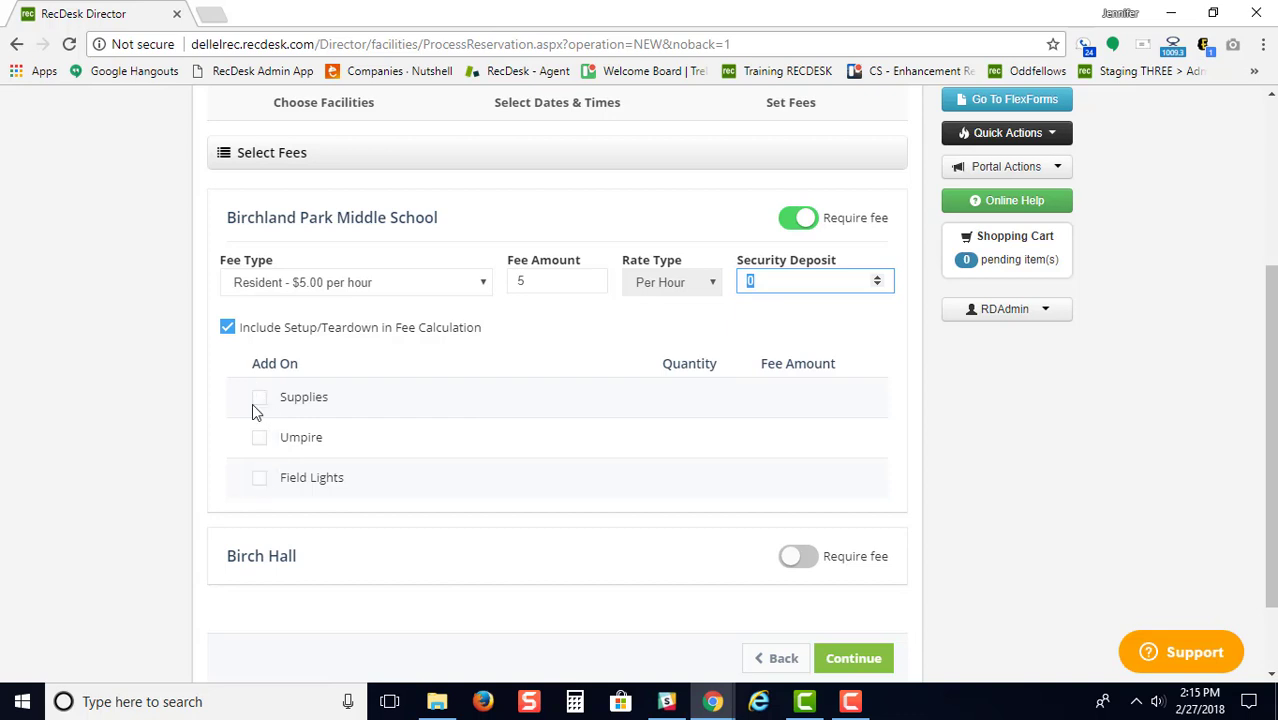
left_click(258, 442)
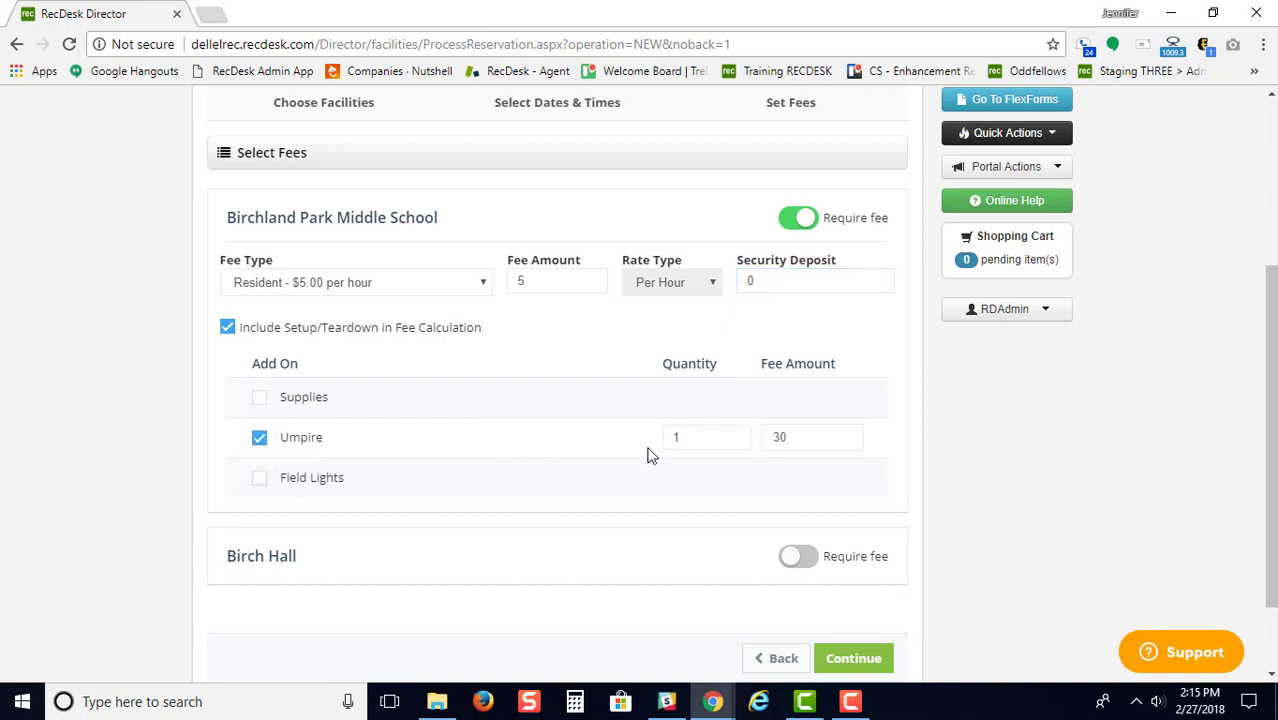
left_click(734, 431)
left_click(259, 477)
scroll(922, 489, "down", 1)
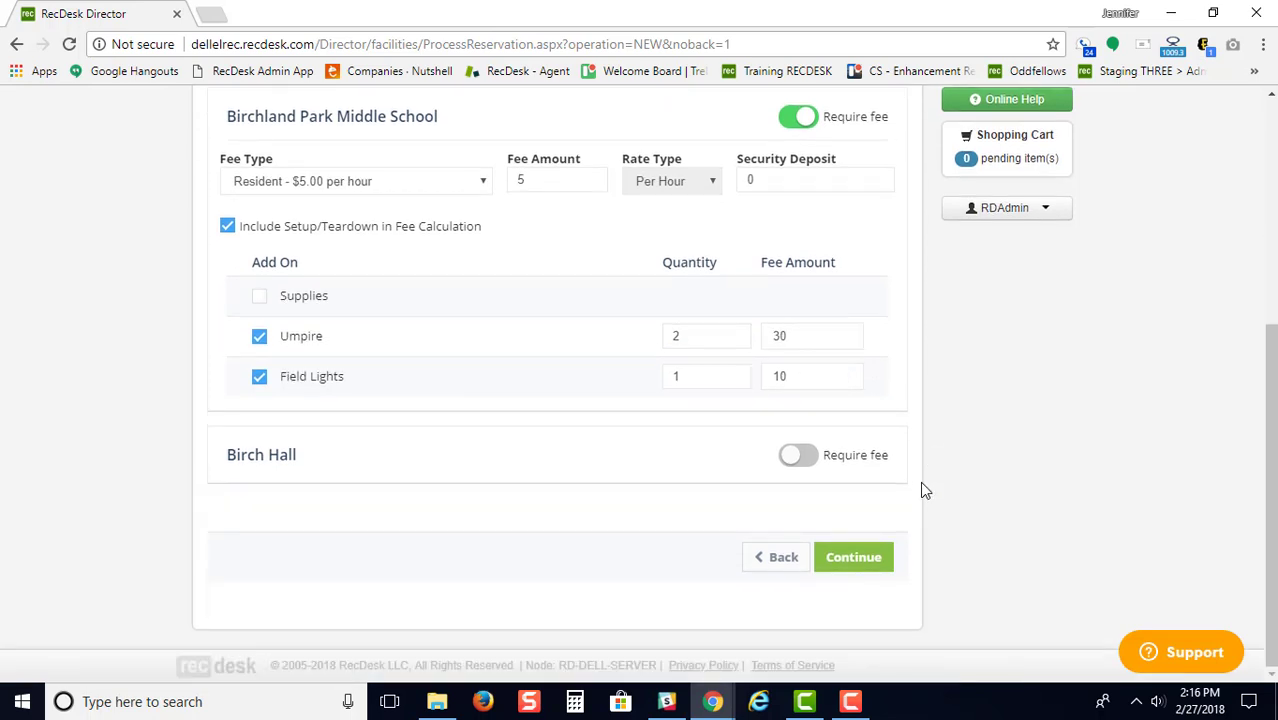
Charge Birch Hall the $30.00 per-occurrence Facility Fee plus field lights, then continue.
left_click(803, 454)
scroll(425, 533, "down", 2)
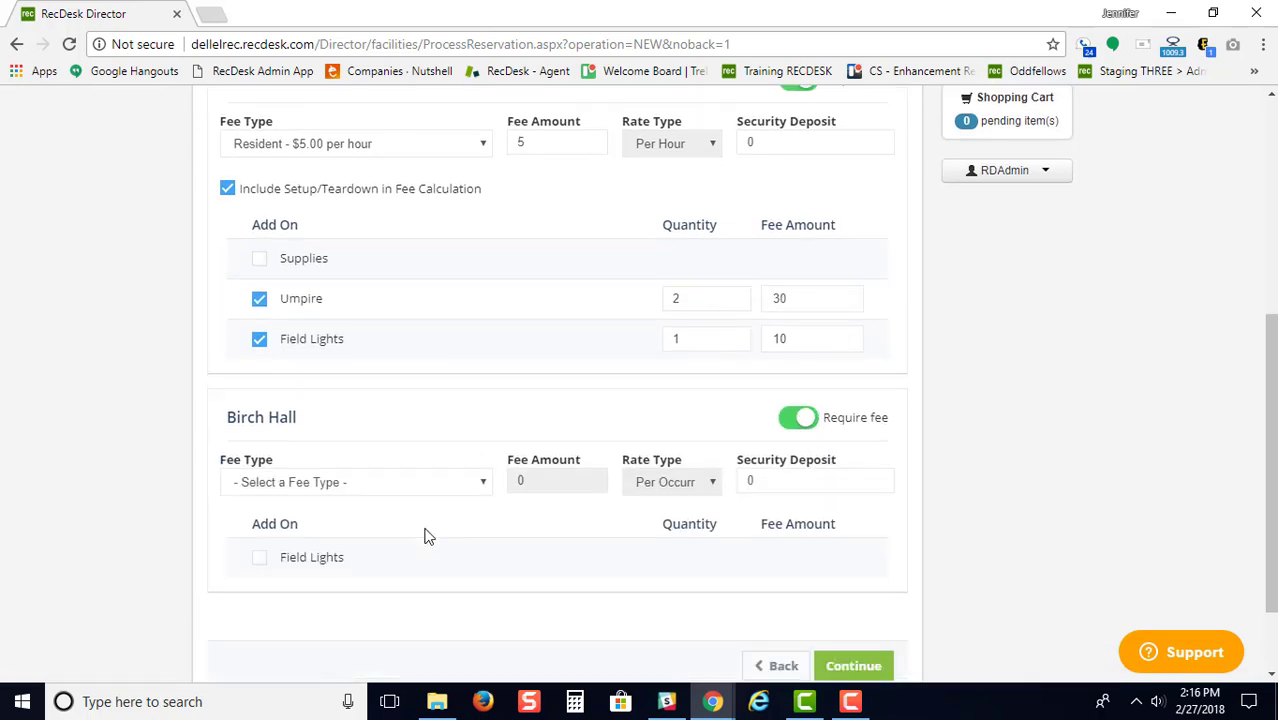
left_click(388, 381)
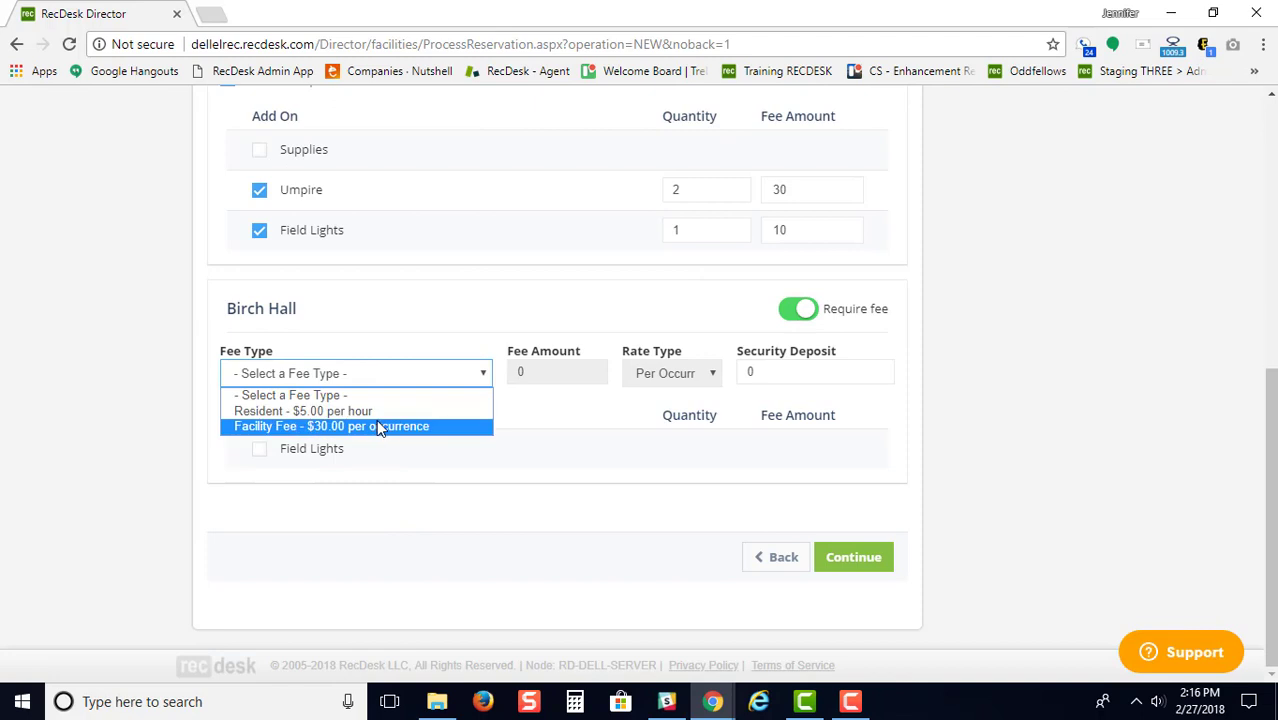
left_click(338, 427)
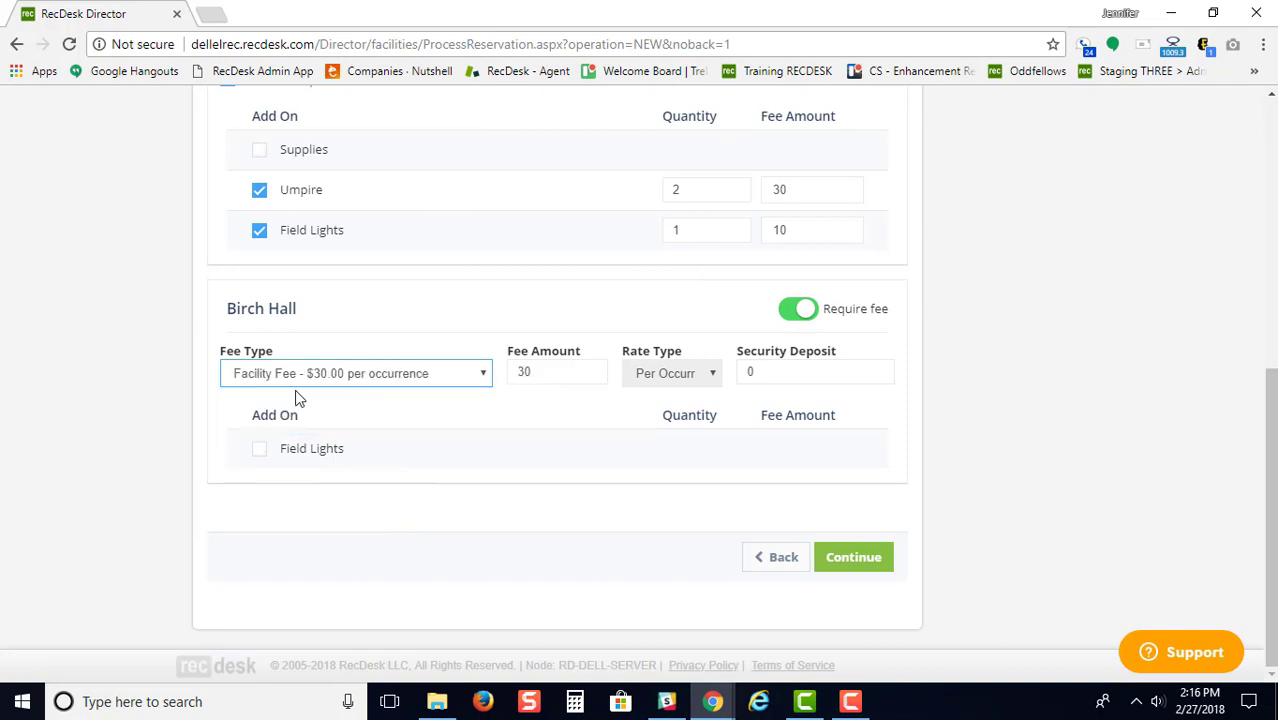
left_click(259, 448)
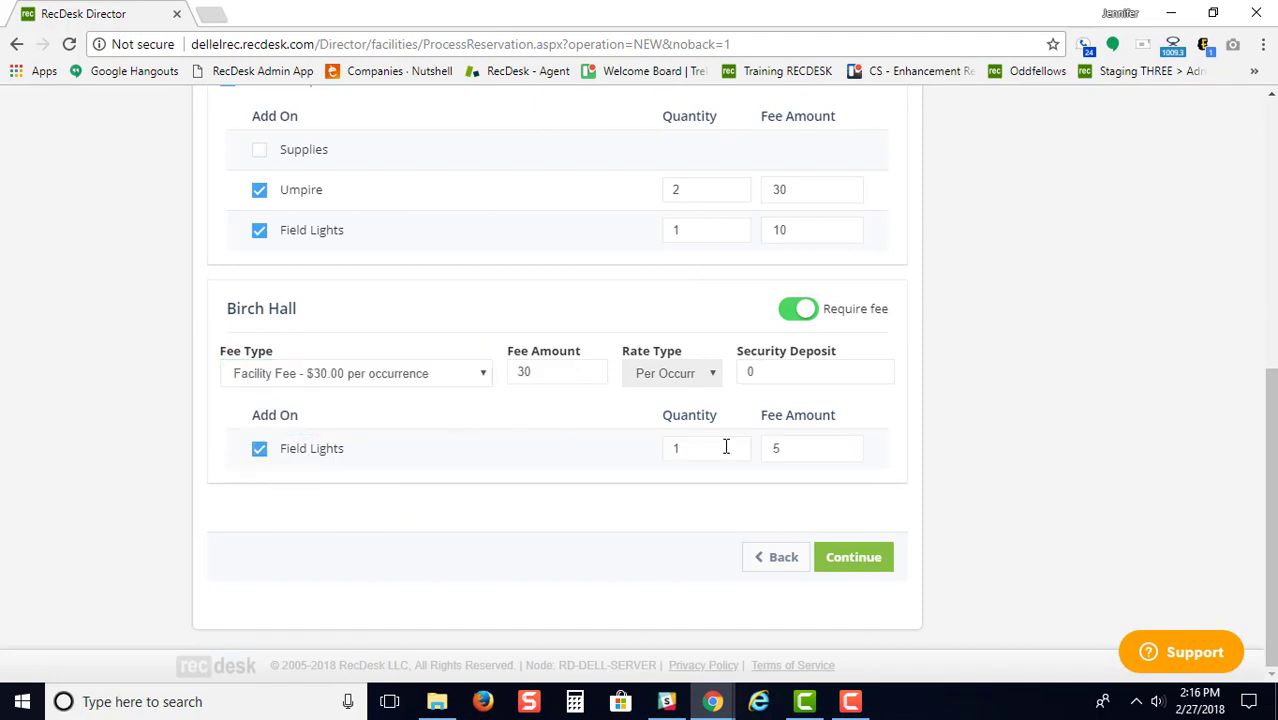
left_click(875, 570)
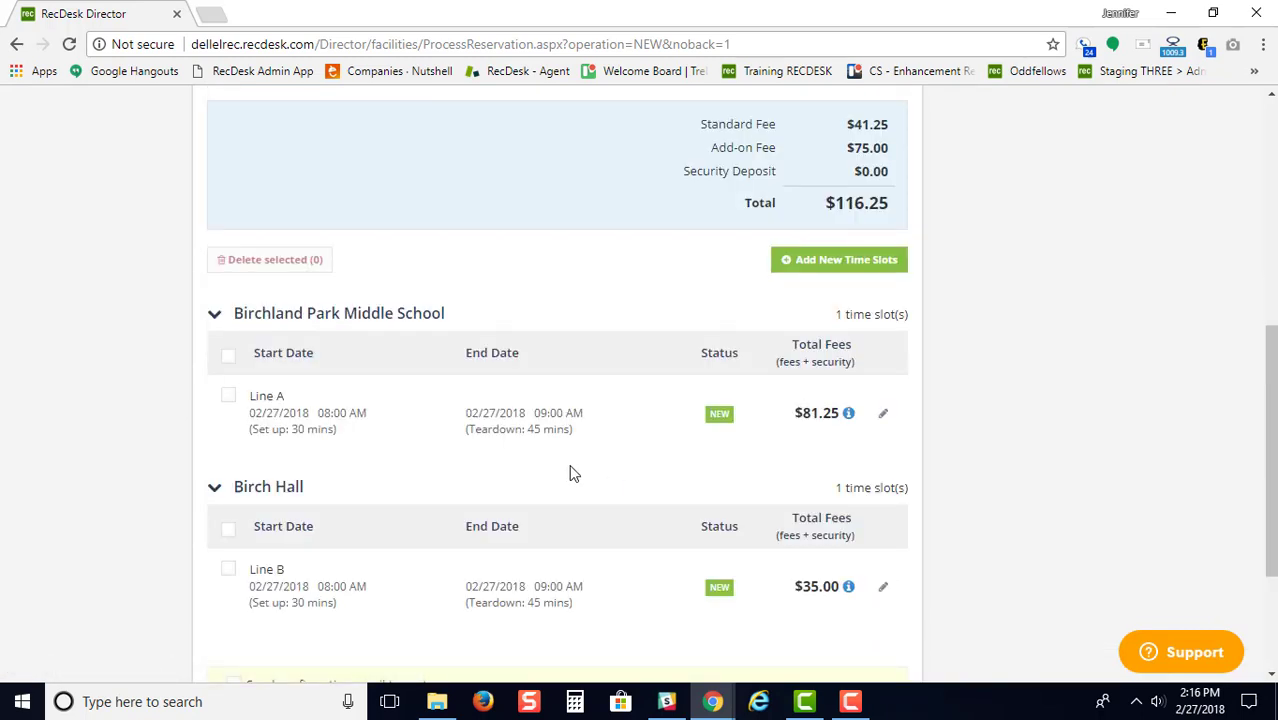
scroll(685, 445, "up", 4)
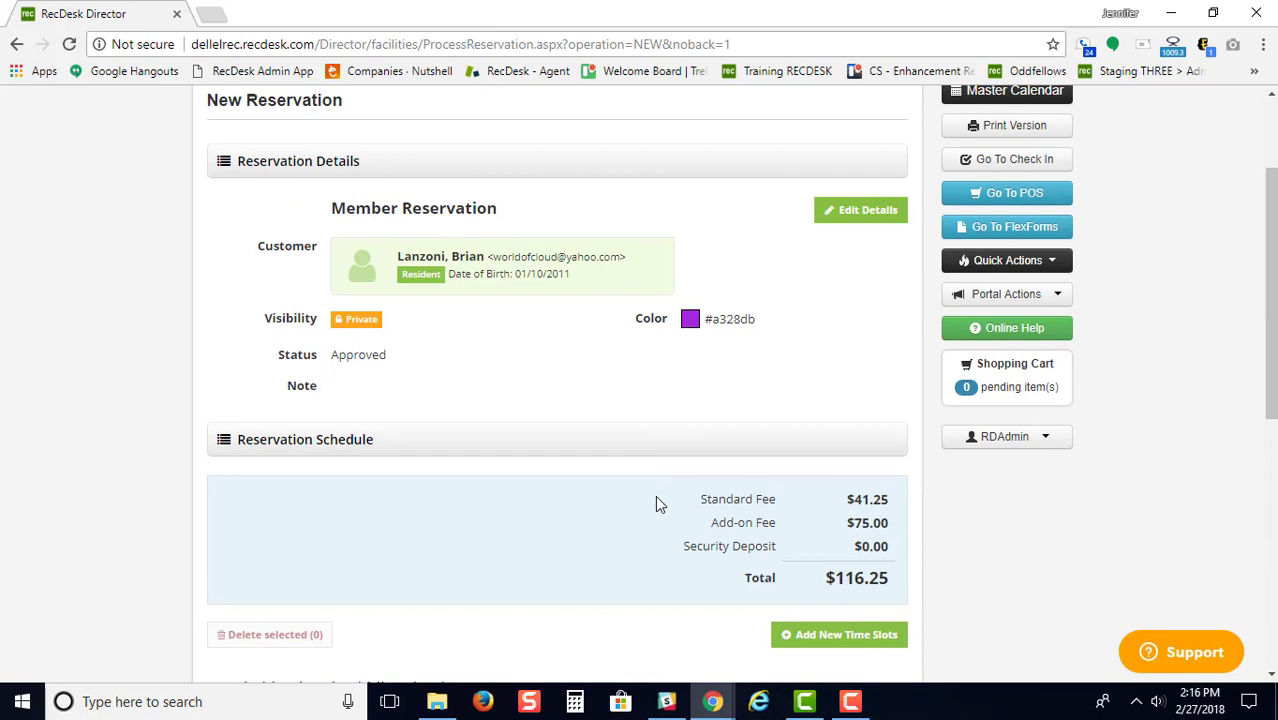
scroll(657, 510, "down", 2)
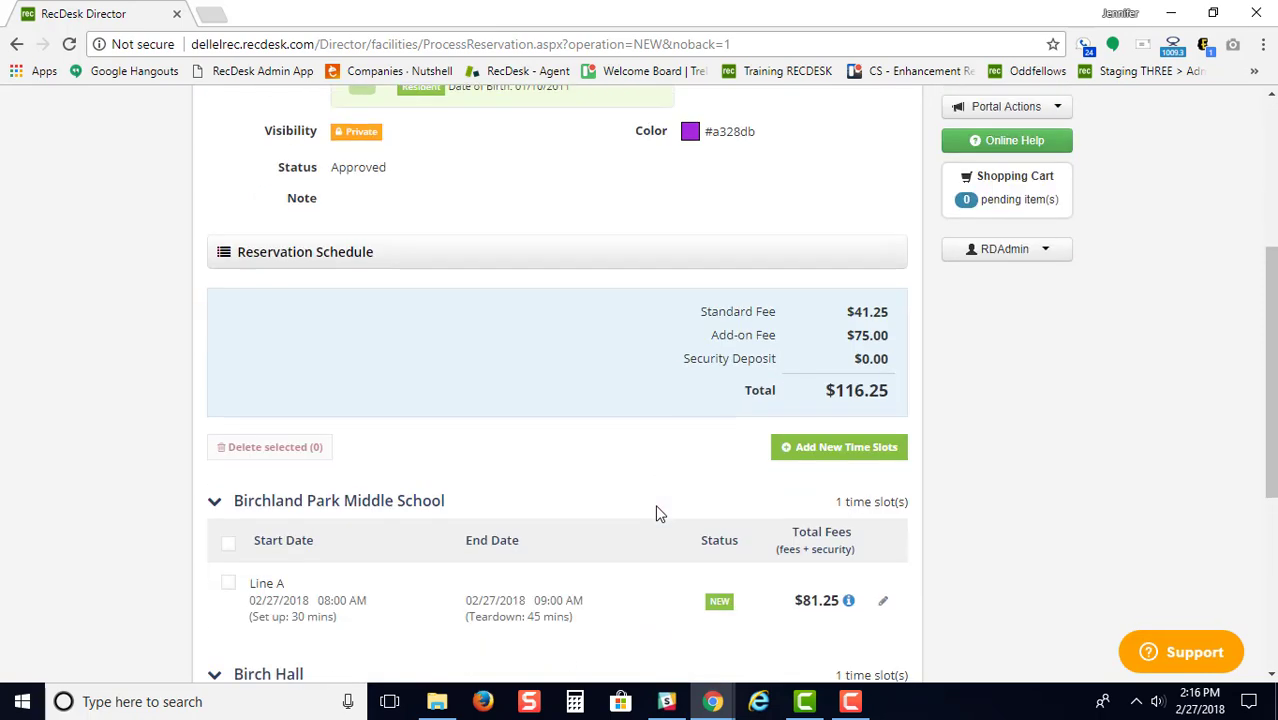
scroll(656, 512, "down", 2)
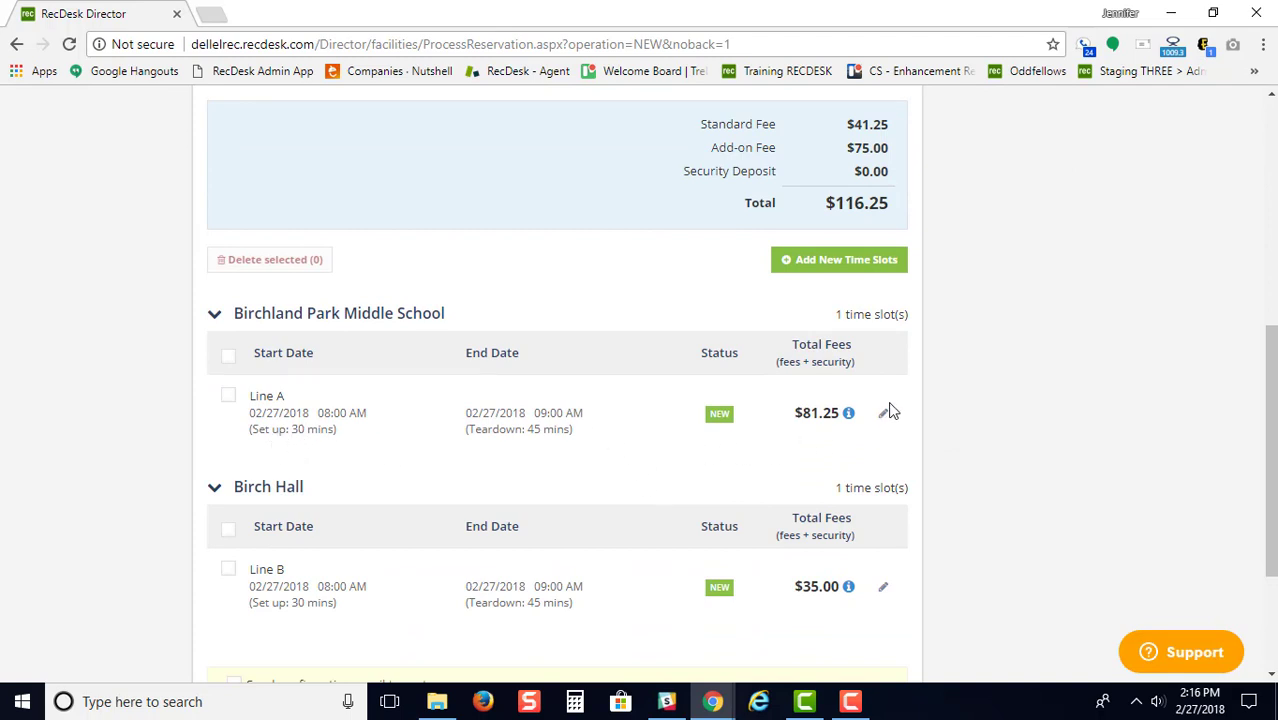
mouse_move(847, 415)
left_click(229, 399)
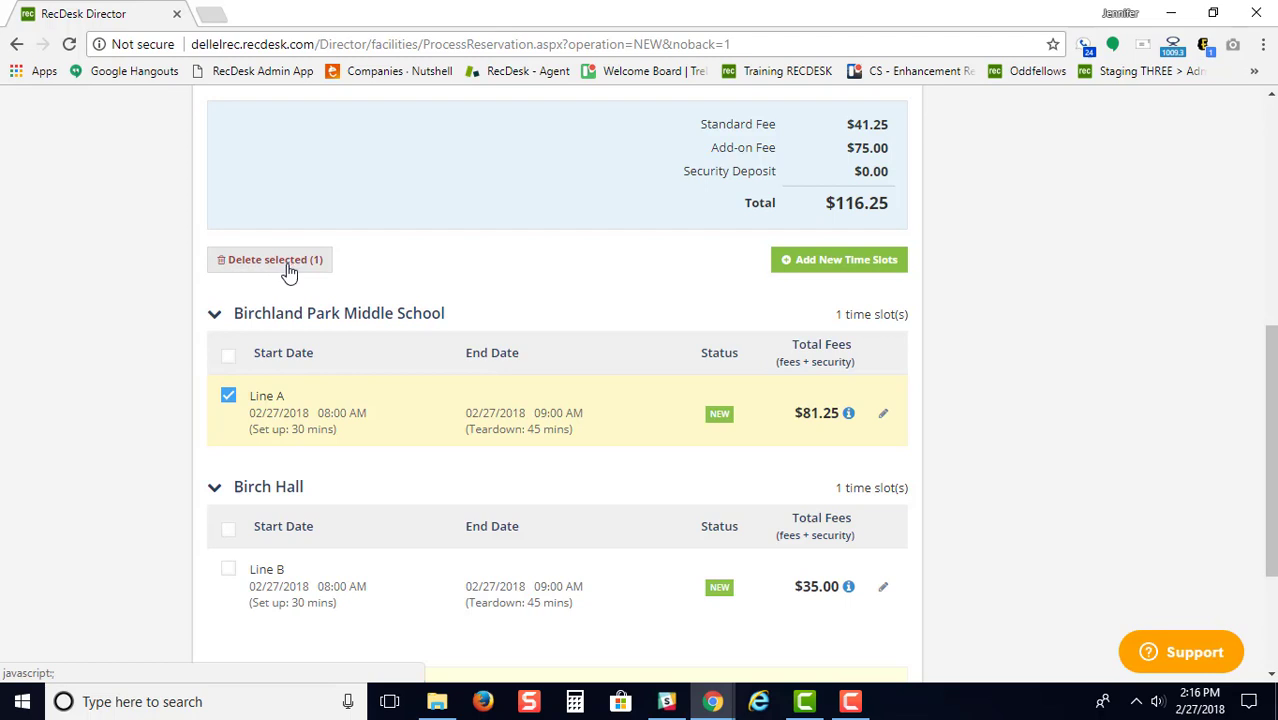
left_click(228, 398)
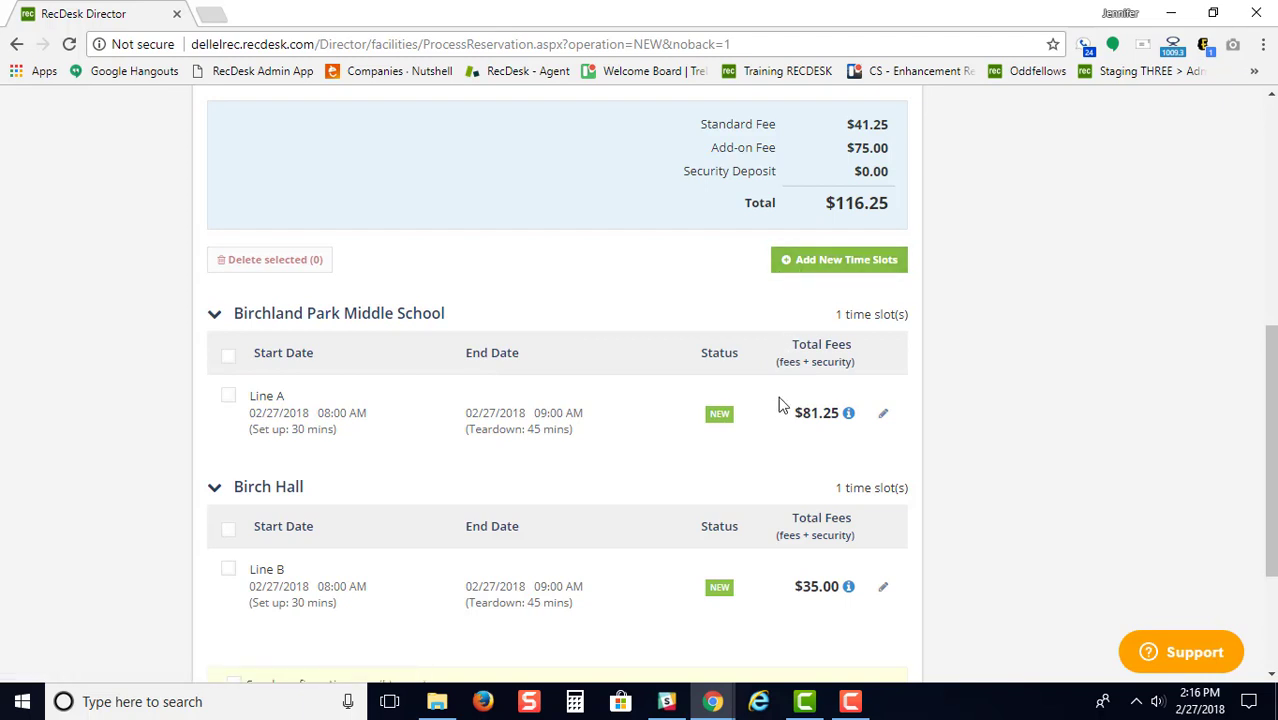
scroll(760, 450, "down", 3)
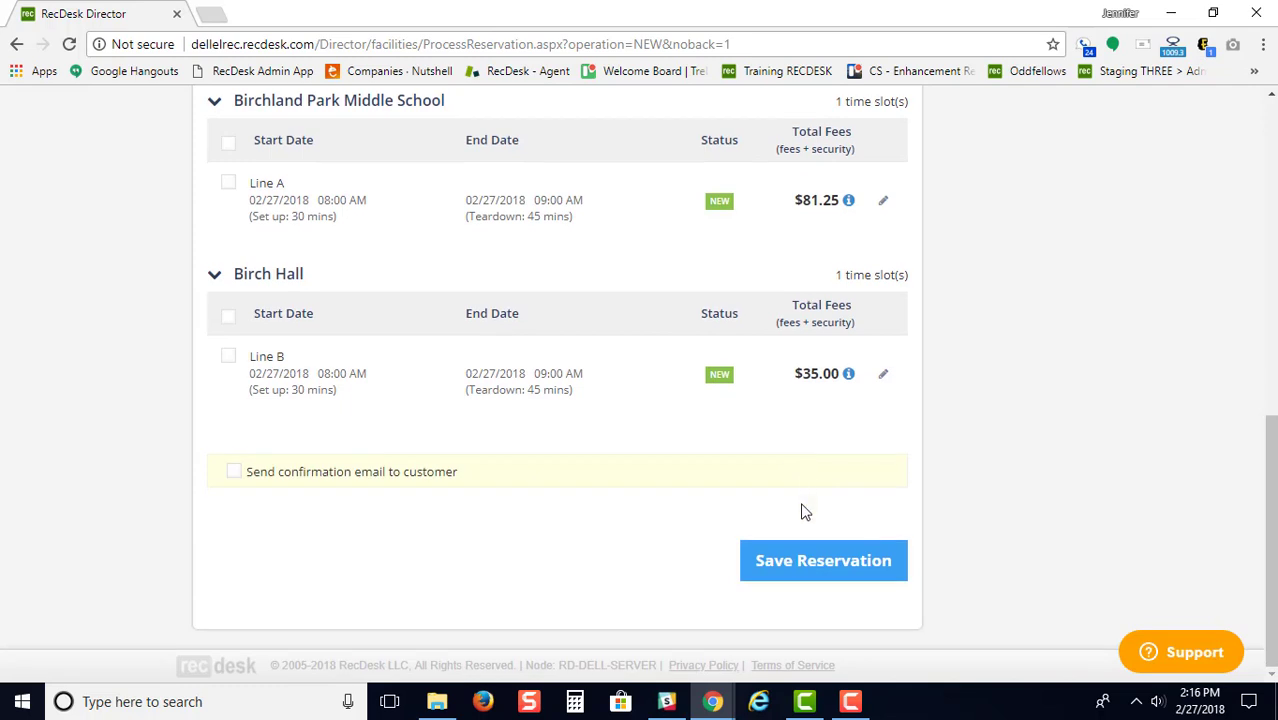
Save the Member Reservation into the shopping cart and check out its one pending item.
left_click(799, 563)
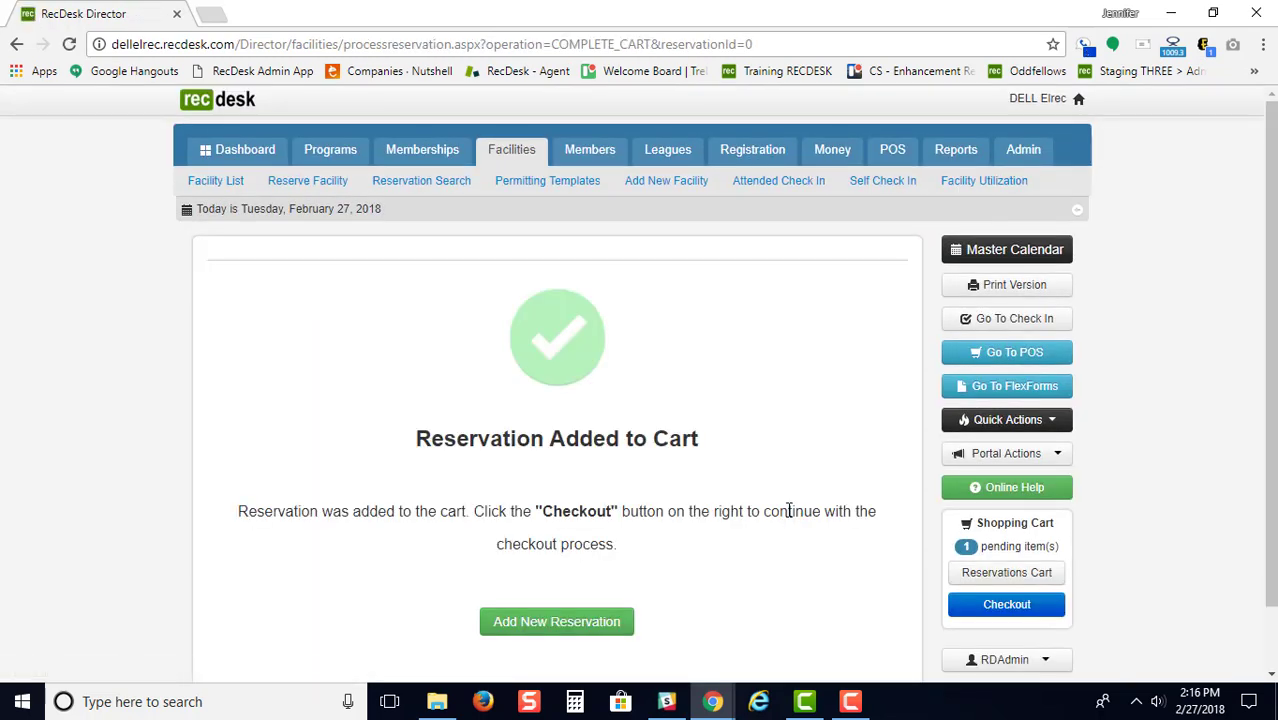
scroll(789, 510, "down", 1)
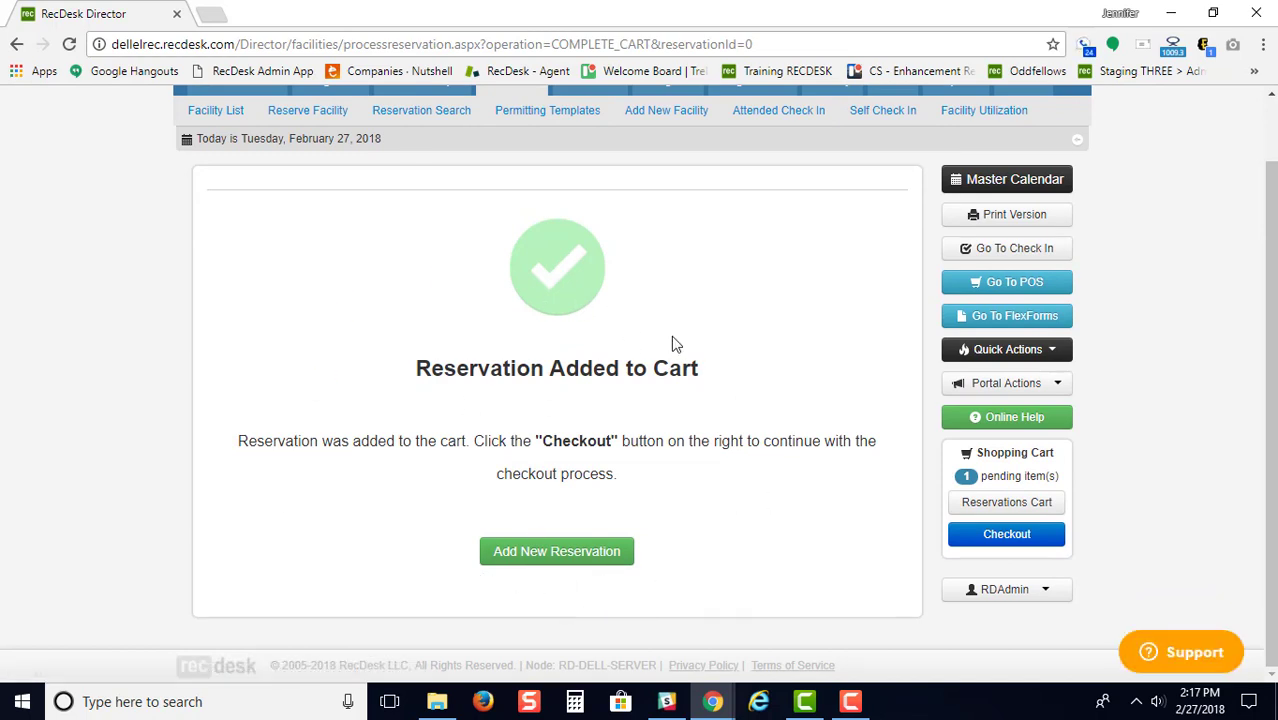
left_click(966, 538)
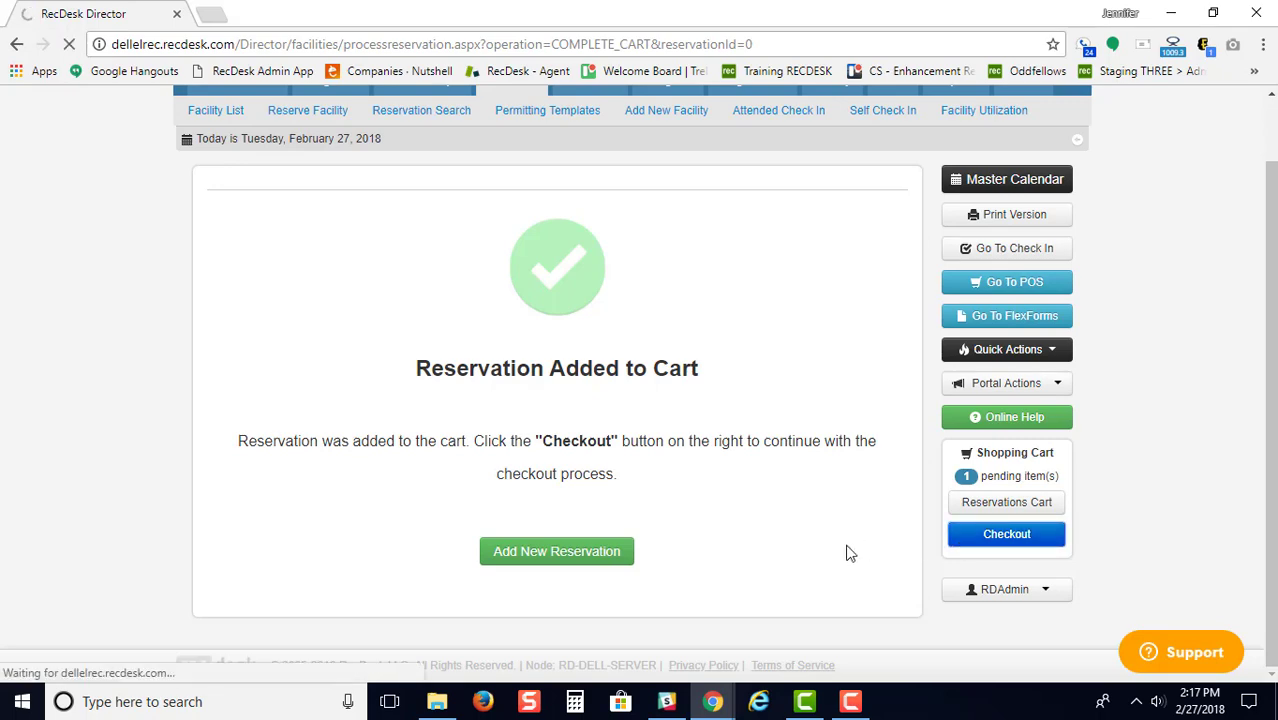